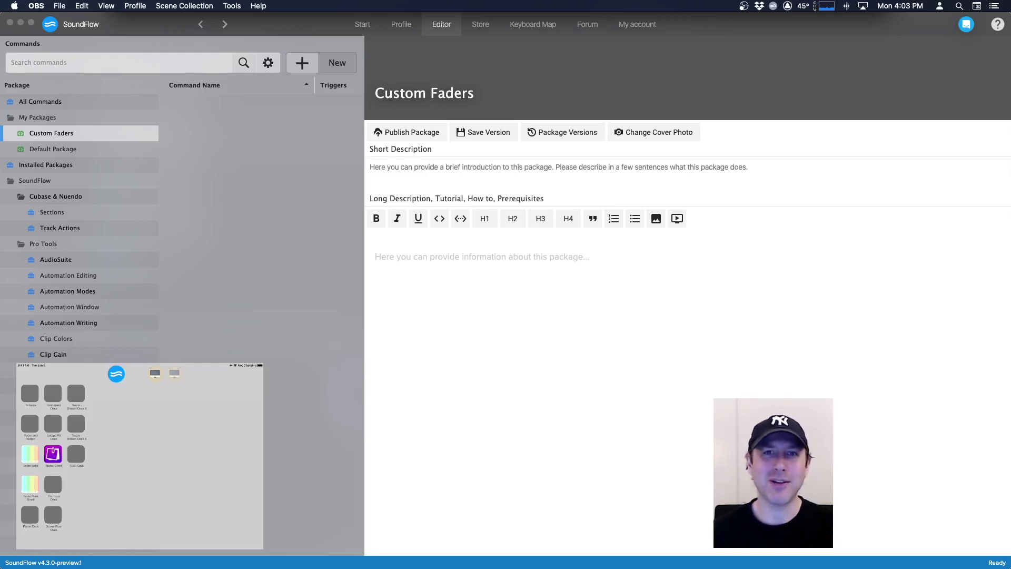
Create a new surface called Custom Faders in the Custom Faders package and open it for editing
click(58, 138)
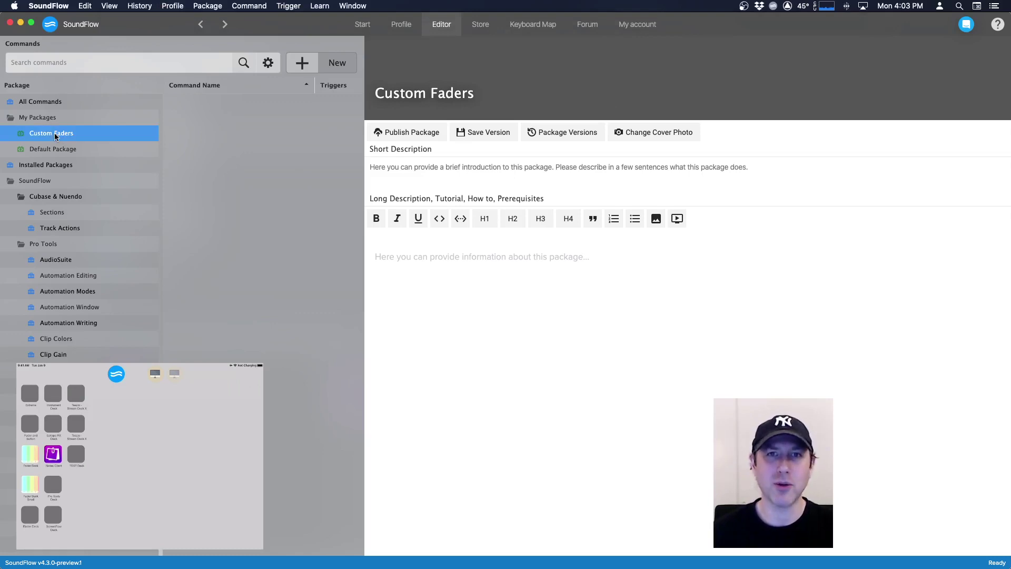
click(306, 68)
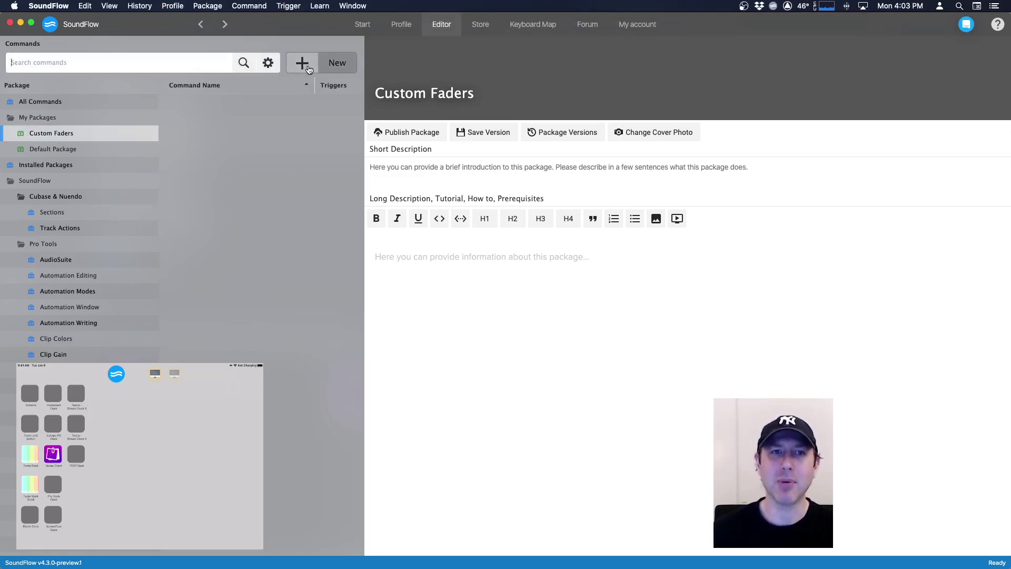
click(306, 160)
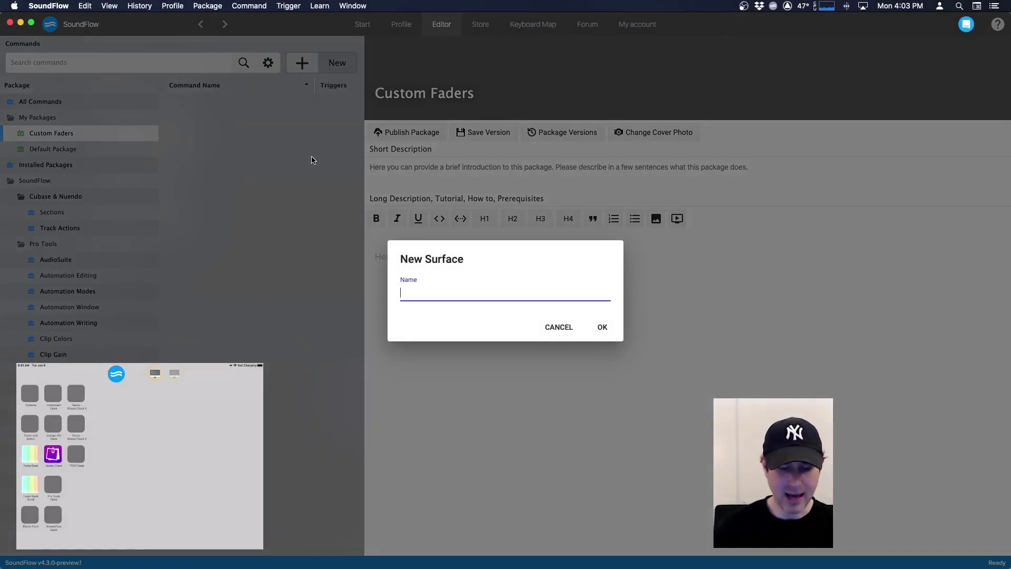
text(Custom )
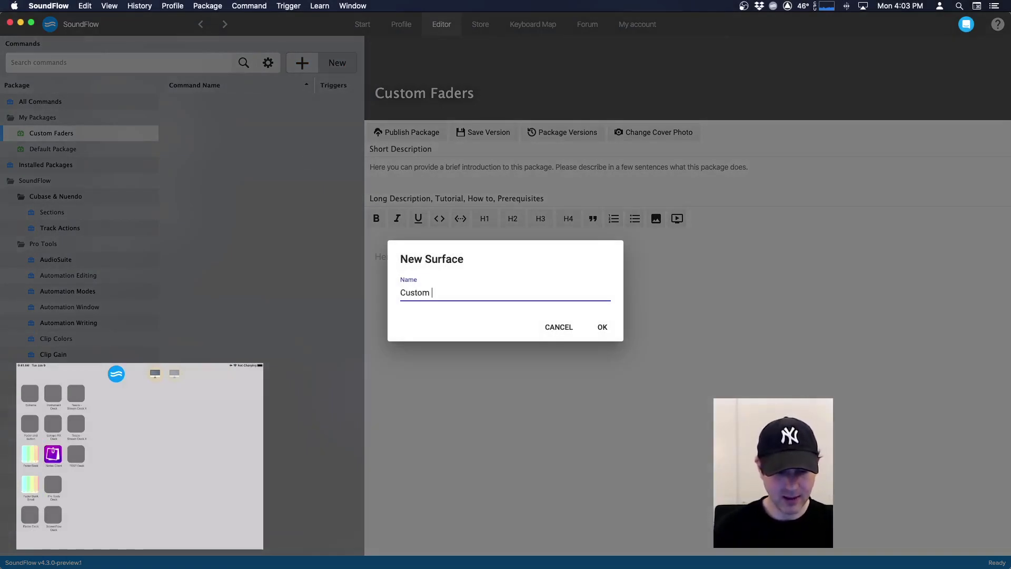
text(Faders)
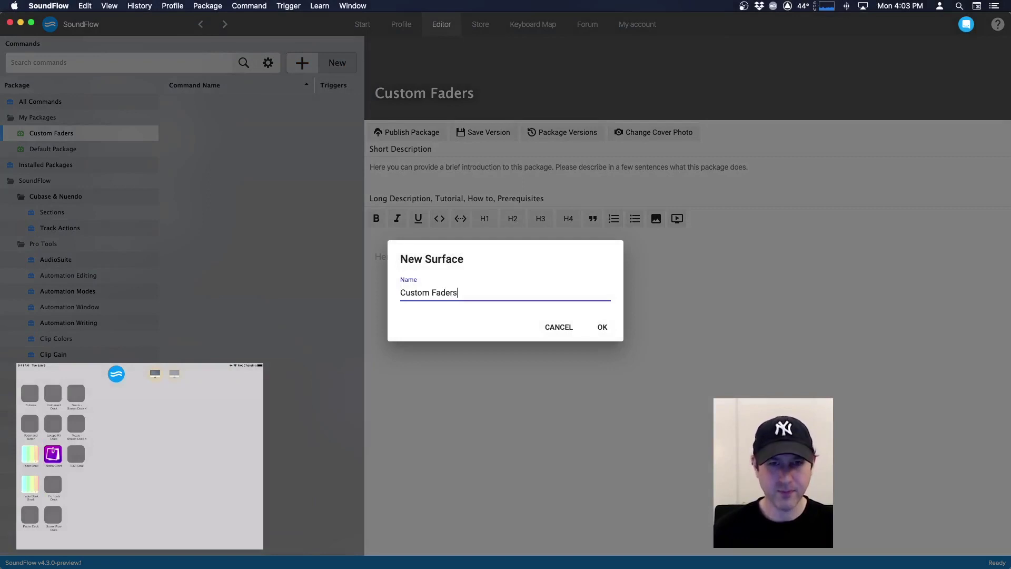
key(Return)
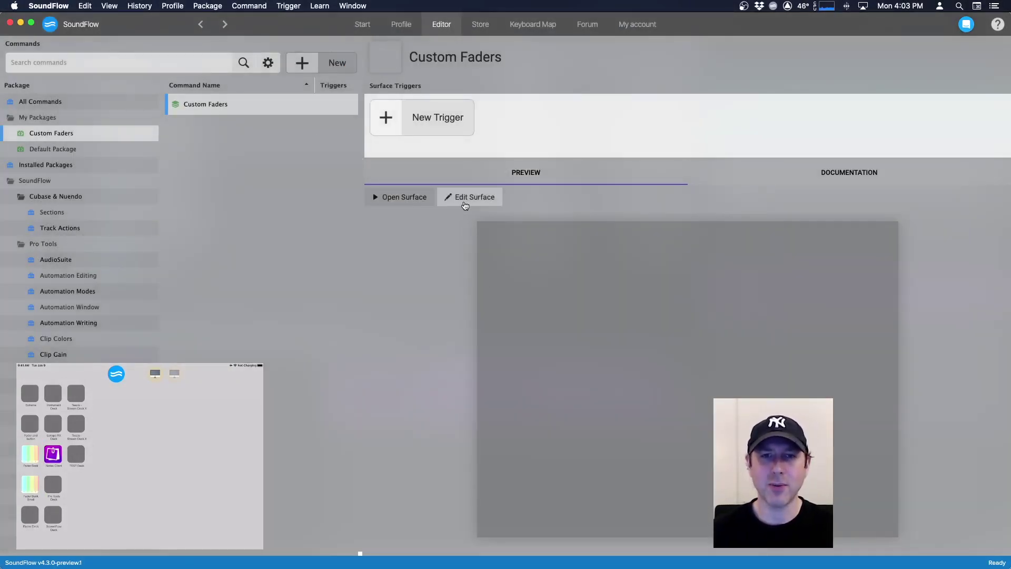
click(467, 203)
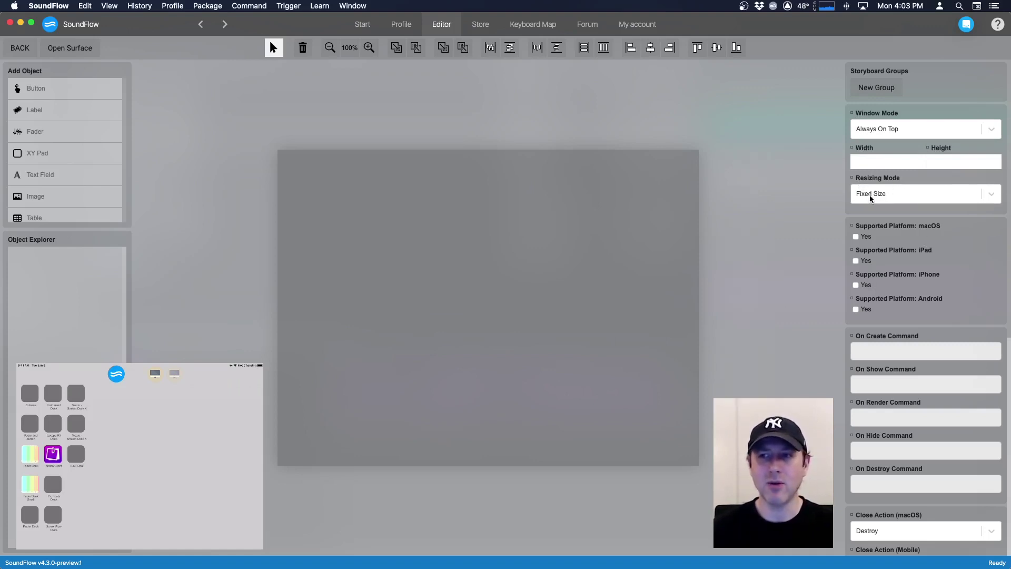
Set the surface's resizing mode to Auto Zoom To Fit and test it by enlarging the opened surface window
click(982, 199)
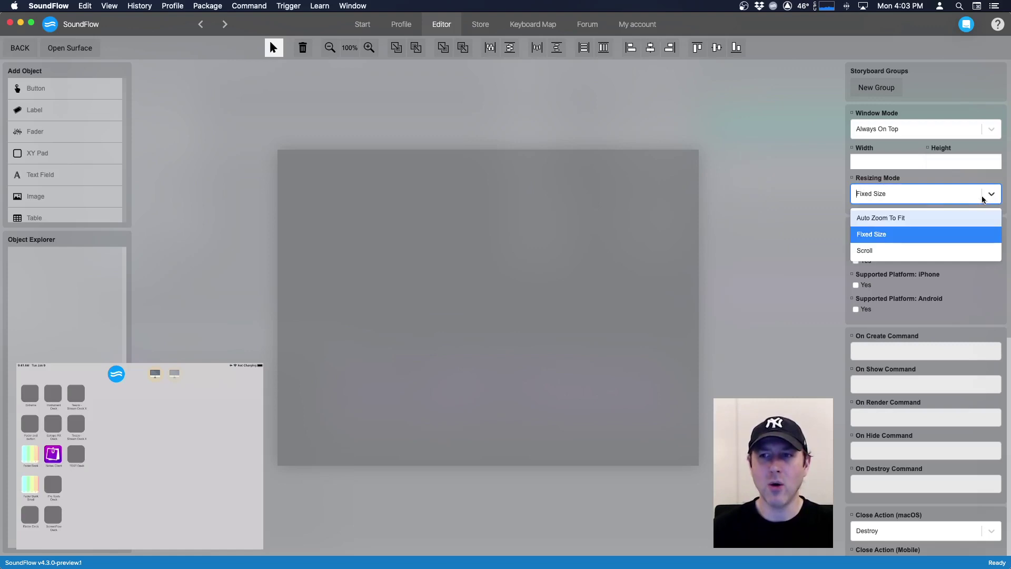
click(882, 222)
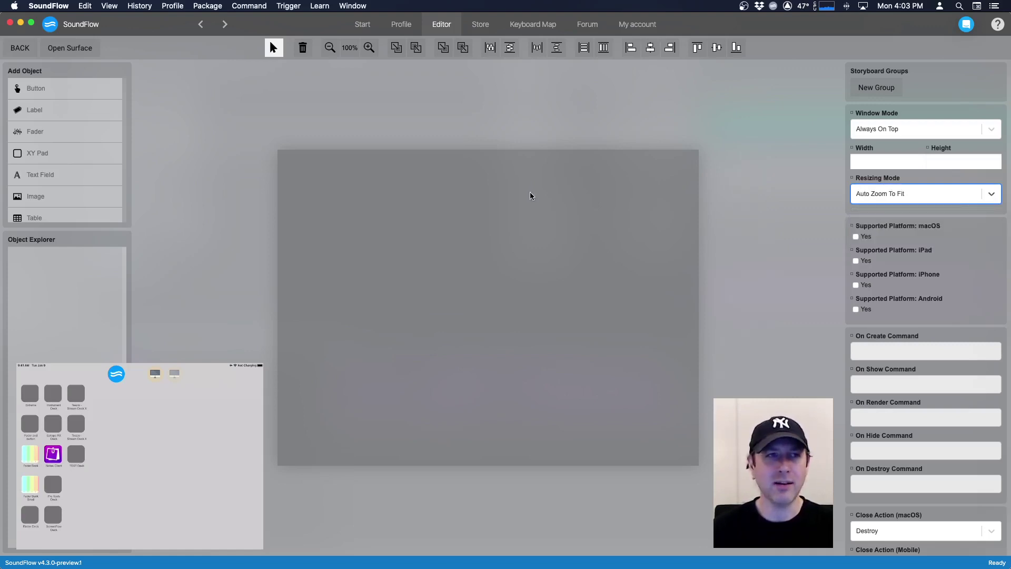
click(63, 48)
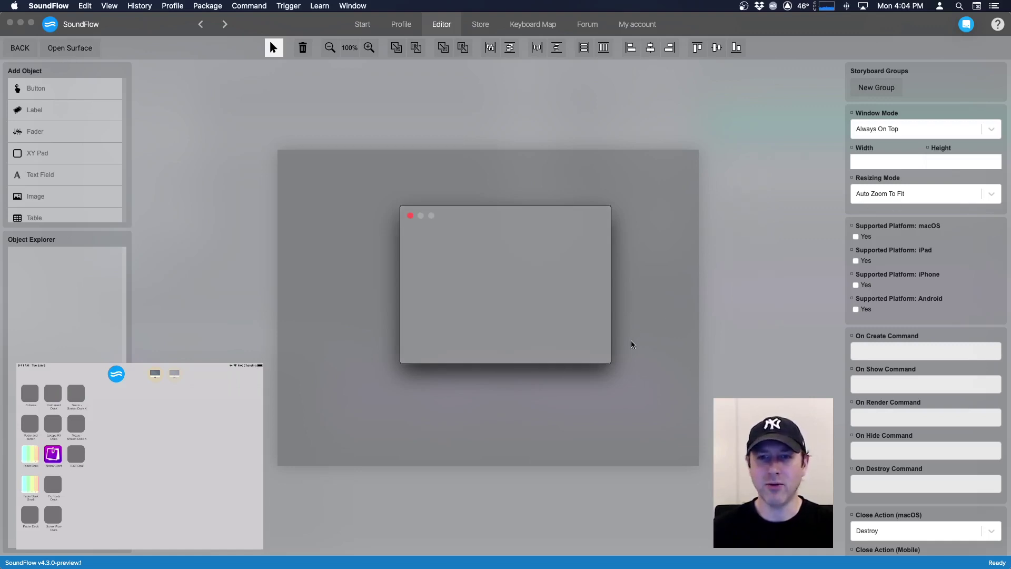
drag(611, 363, 716, 442)
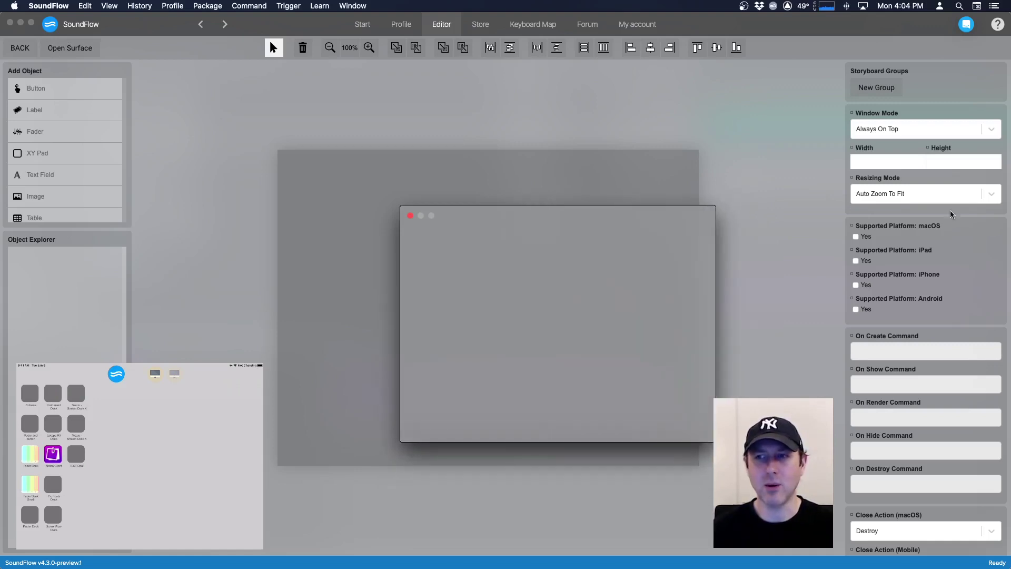
Try the Fixed Size resizing mode, switch back to Auto Zoom To Fit, and close the surface window
click(988, 195)
click(987, 195)
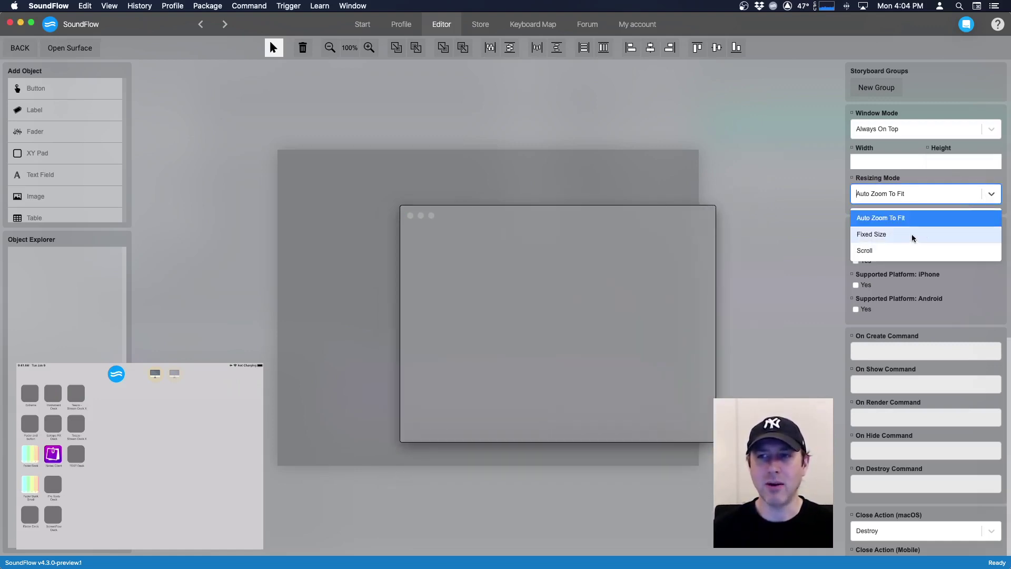
click(882, 236)
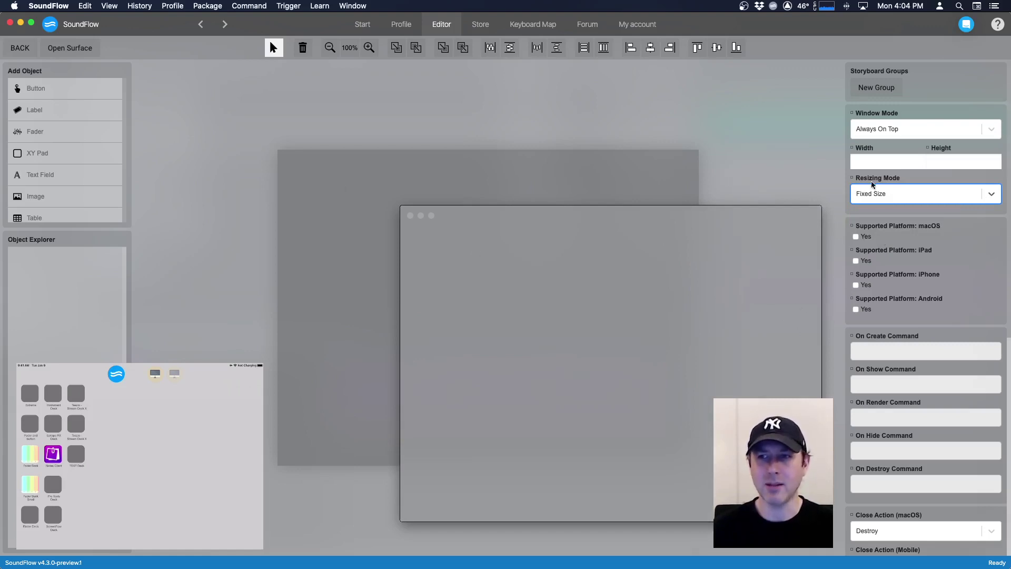
click(992, 195)
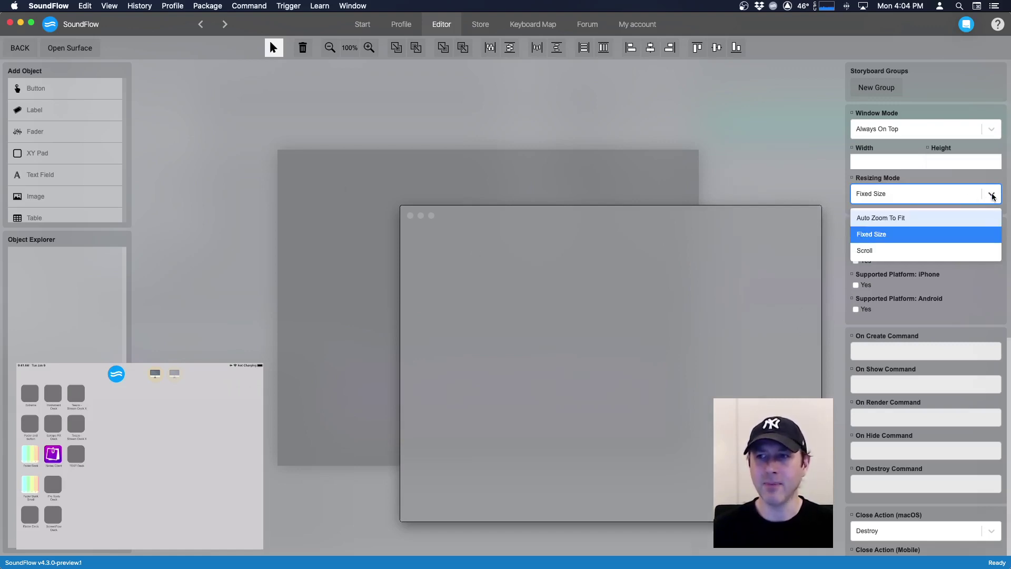
click(924, 217)
click(409, 216)
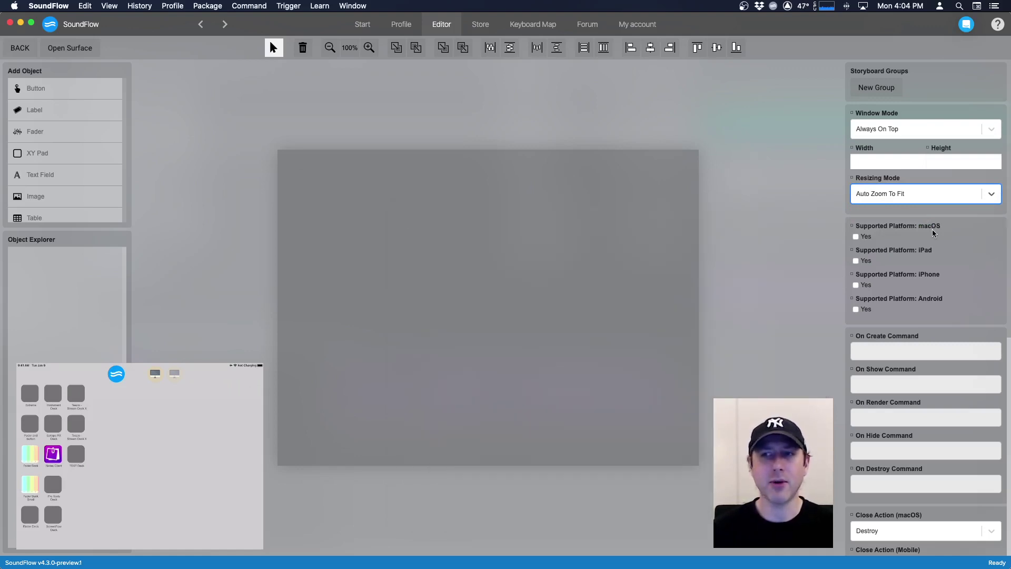
Enable macOS, iPad, iPhone and Android as supported platforms and set the surface's device background color to grey 666666
click(856, 237)
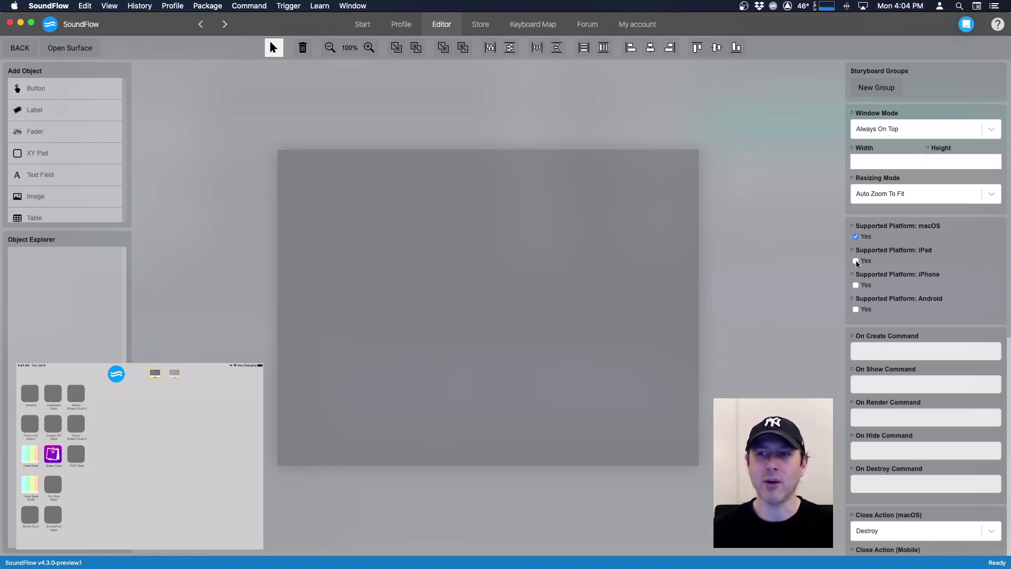
click(856, 260)
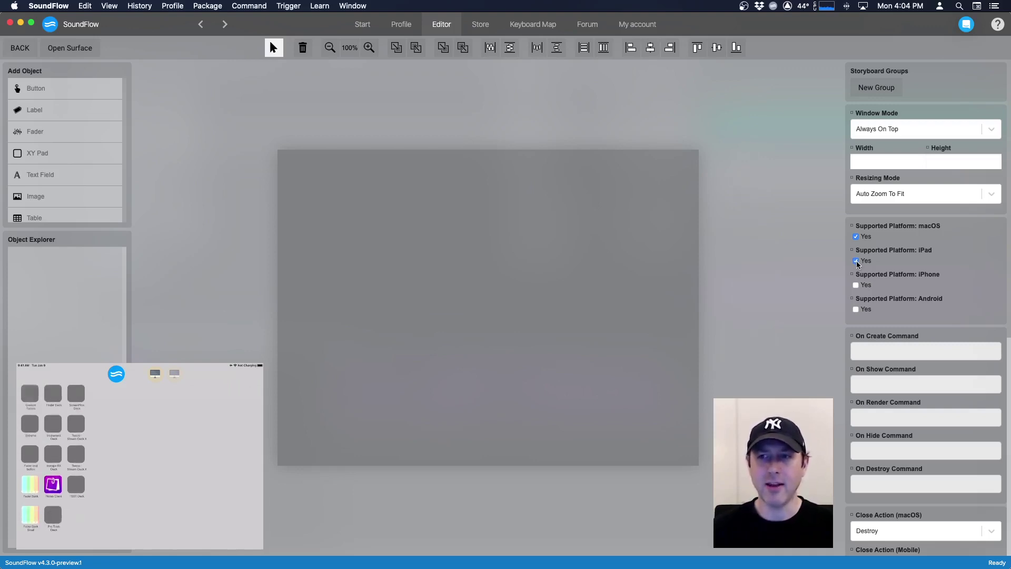
click(856, 261)
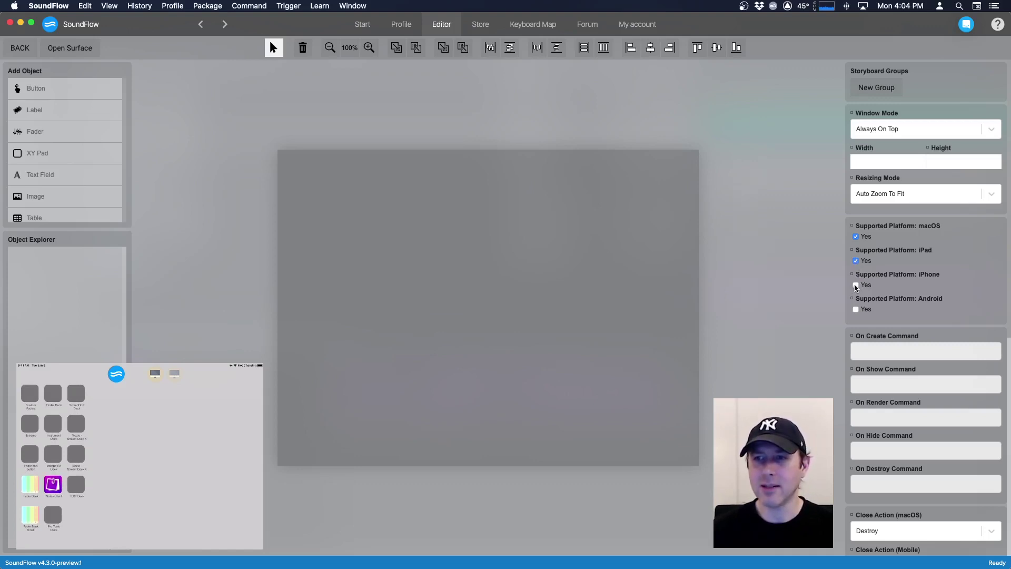
click(856, 285)
click(856, 310)
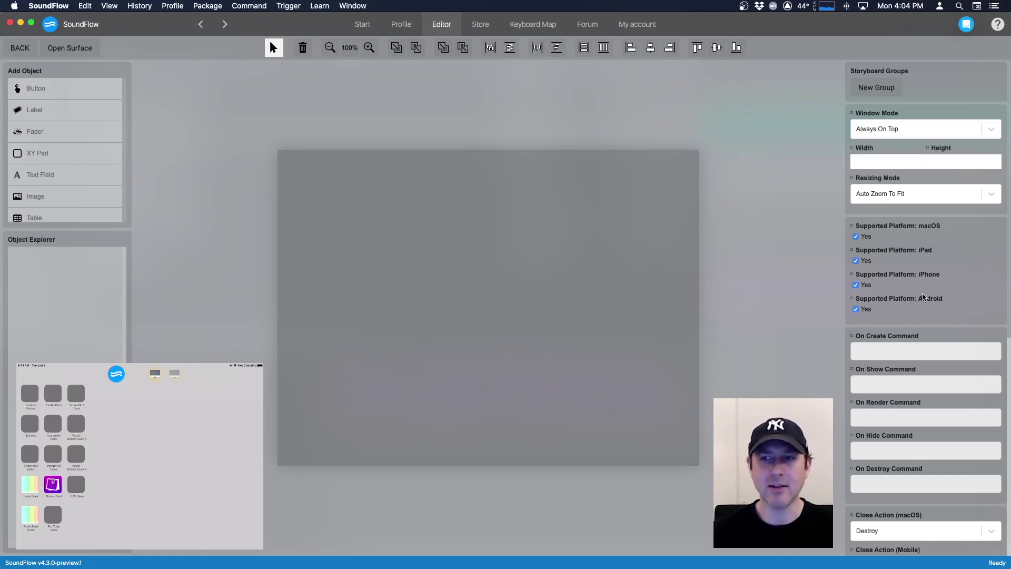
scroll(937, 276, down, 10)
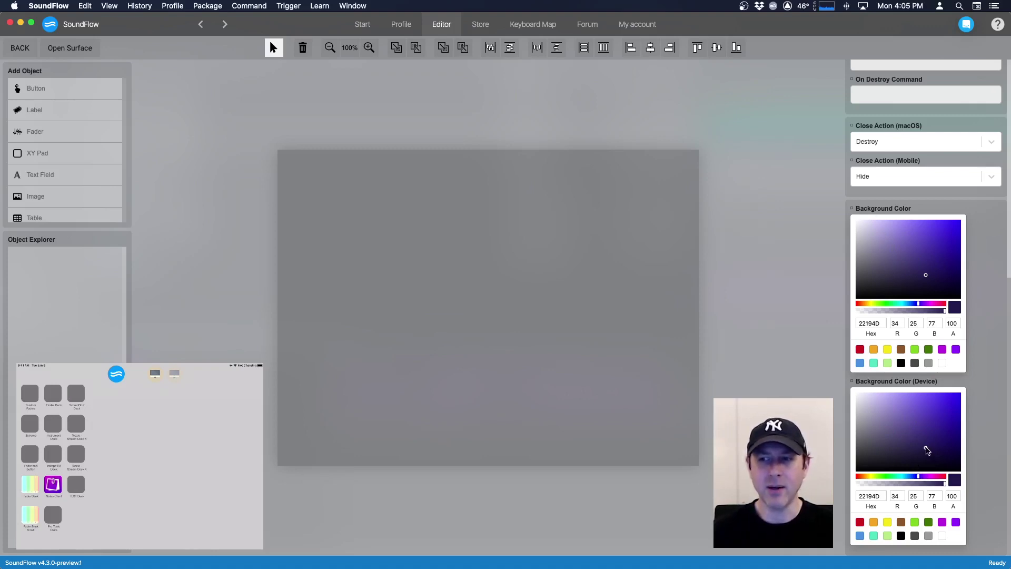
drag(926, 450, 857, 443)
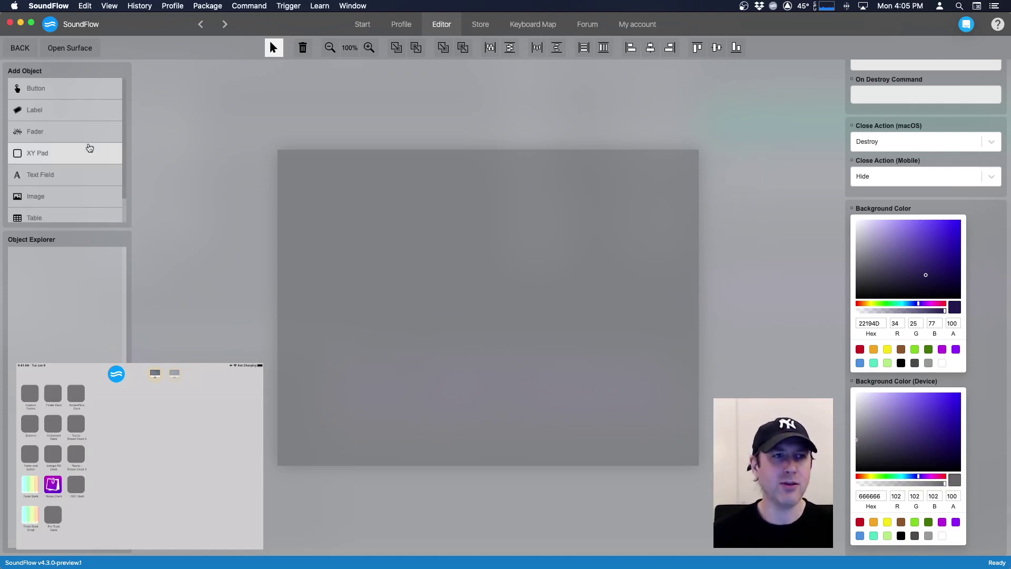
Draw a vertical fader about 112 wide and 460 high near the left edge of the surface
click(36, 138)
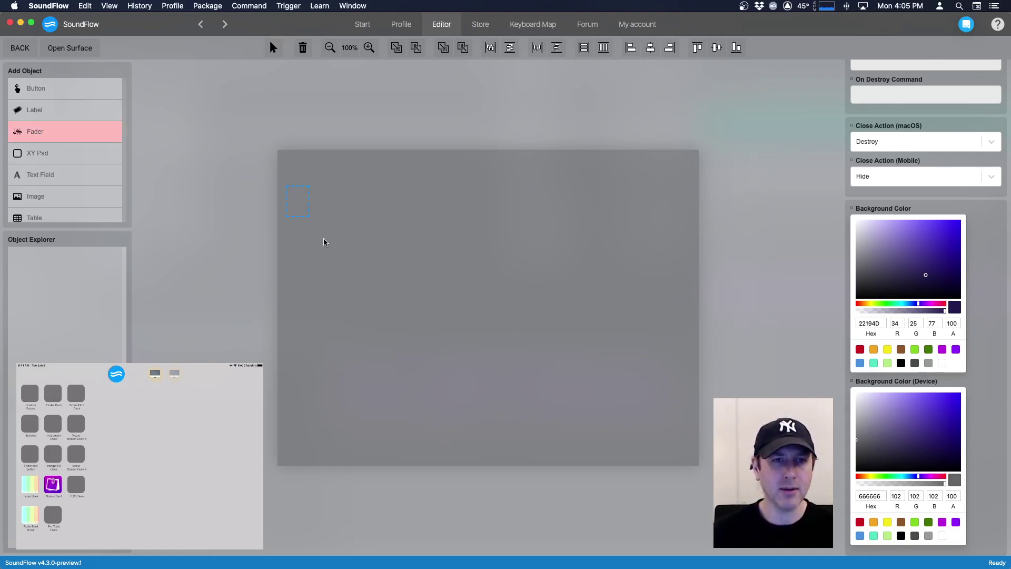
drag(330, 450, 316, 429)
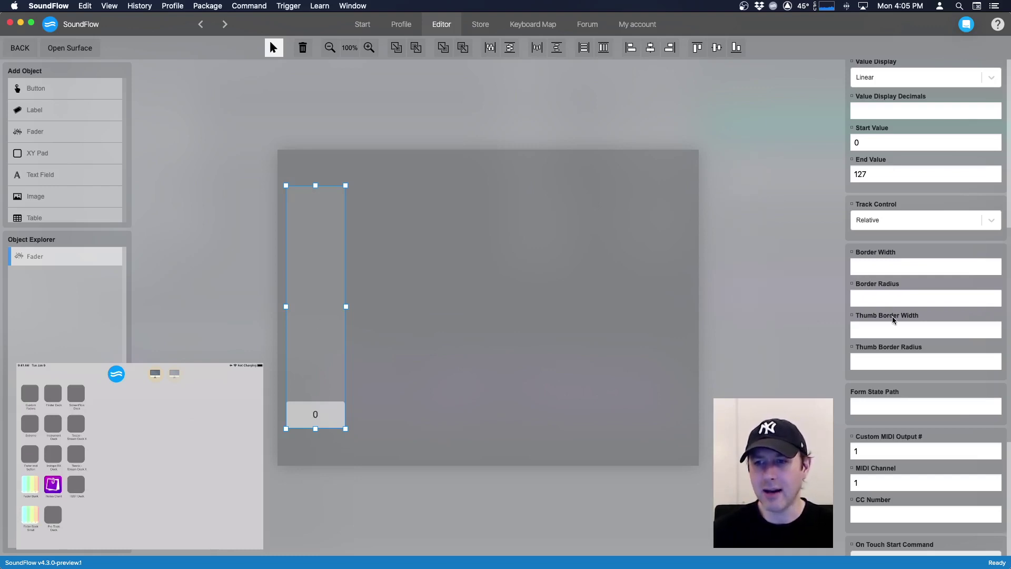
Set the fader's title to Volume
scroll(892, 316, down, 5)
scroll(893, 317, up, 5)
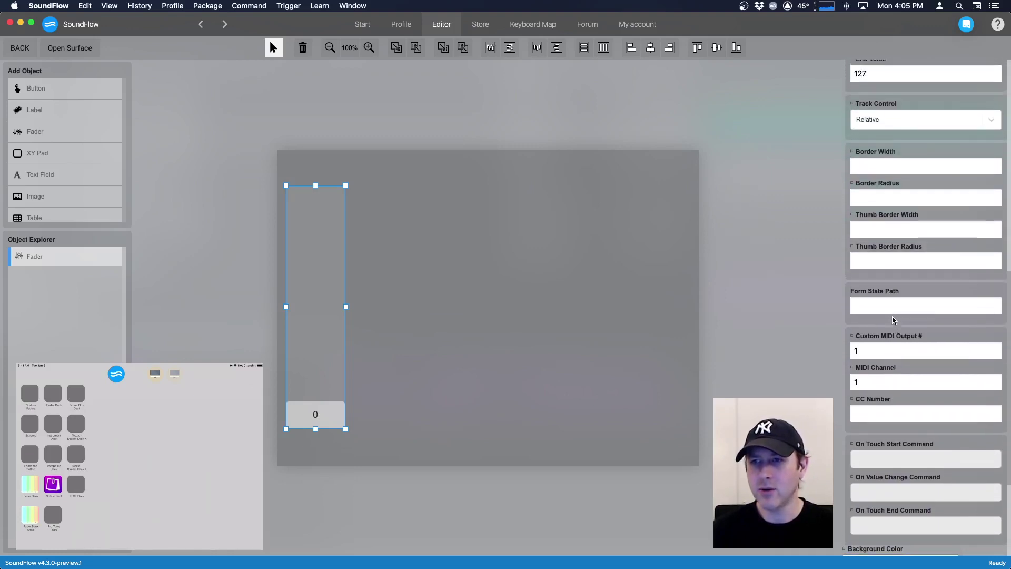
scroll(892, 279, up, 10)
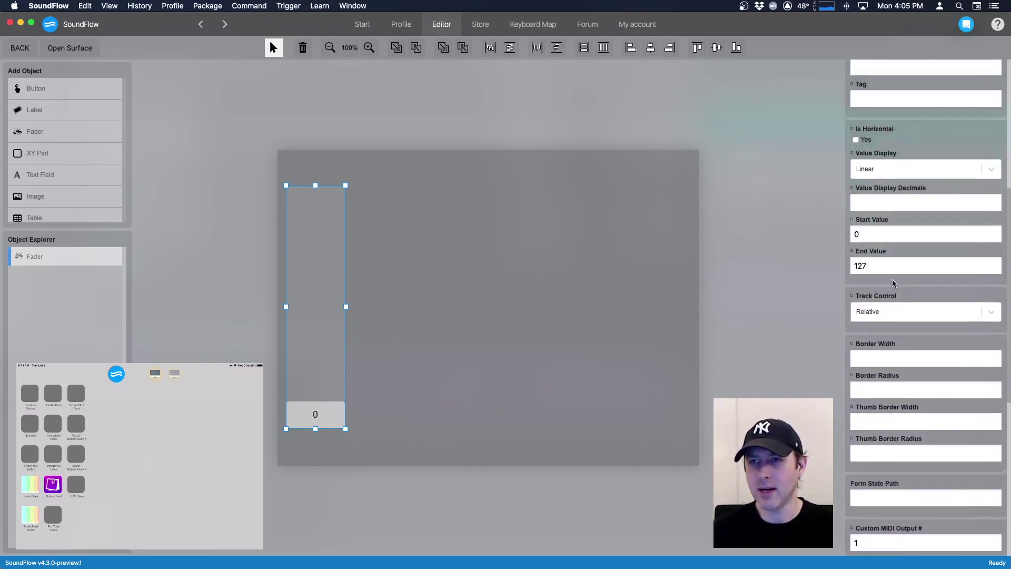
scroll(892, 276, up, 2)
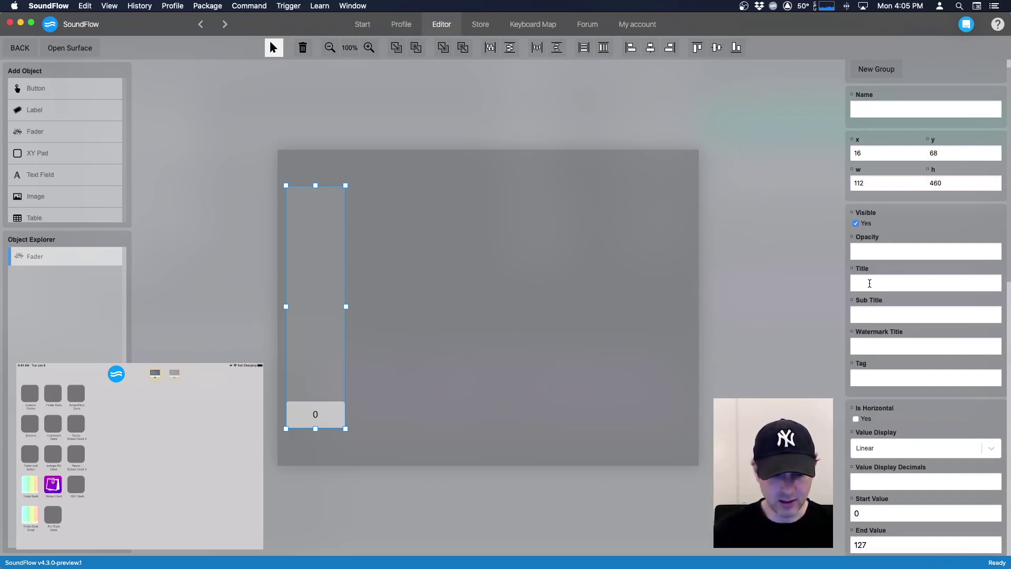
click(870, 283)
text(Volume)
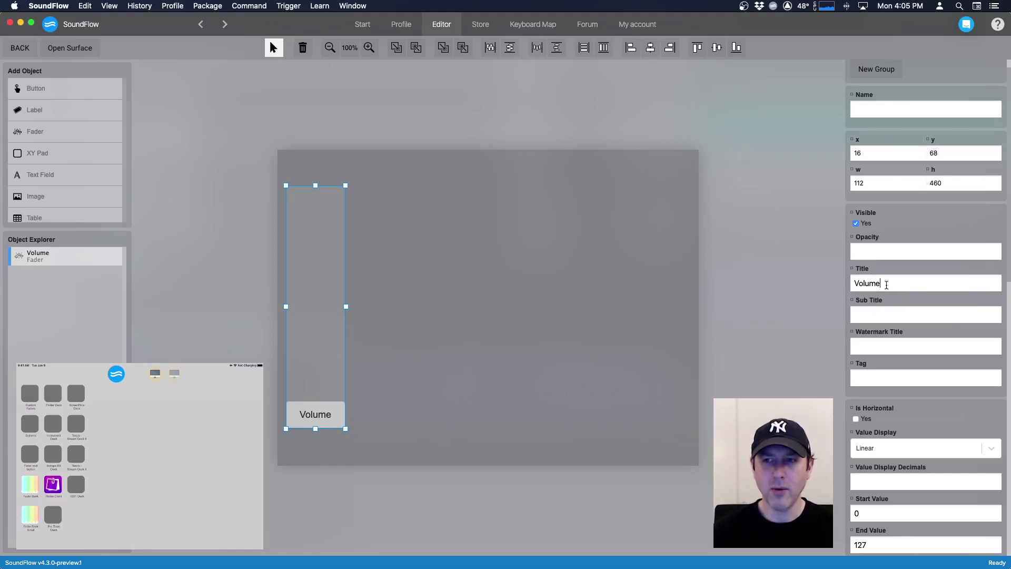
Move the text Volume from the fader's title to its sub title
drag(886, 285, 818, 288)
key(super+c)
key(BackSpace)
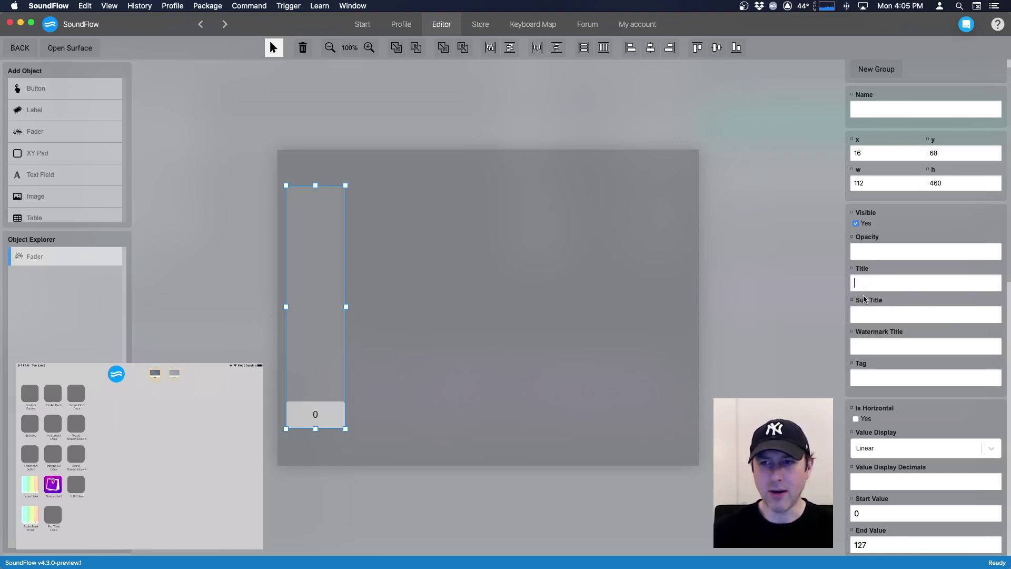
click(864, 316)
key(super+v)
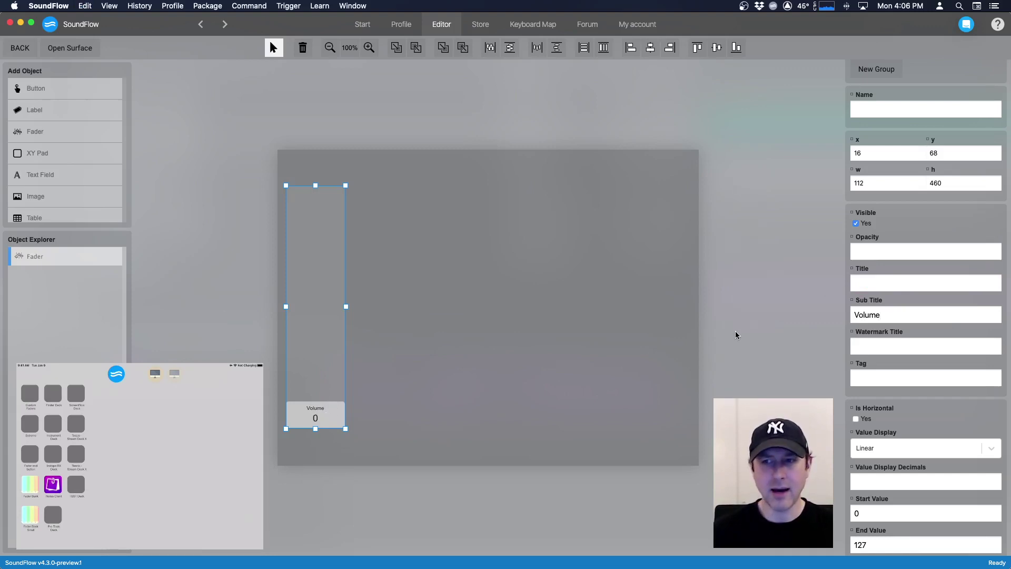
Clear the fader's sub title
key(BackSpace)
key(BackSpace)
key(BackSpace)
key(BackSpace)
key(BackSpace)
key(BackSpace)
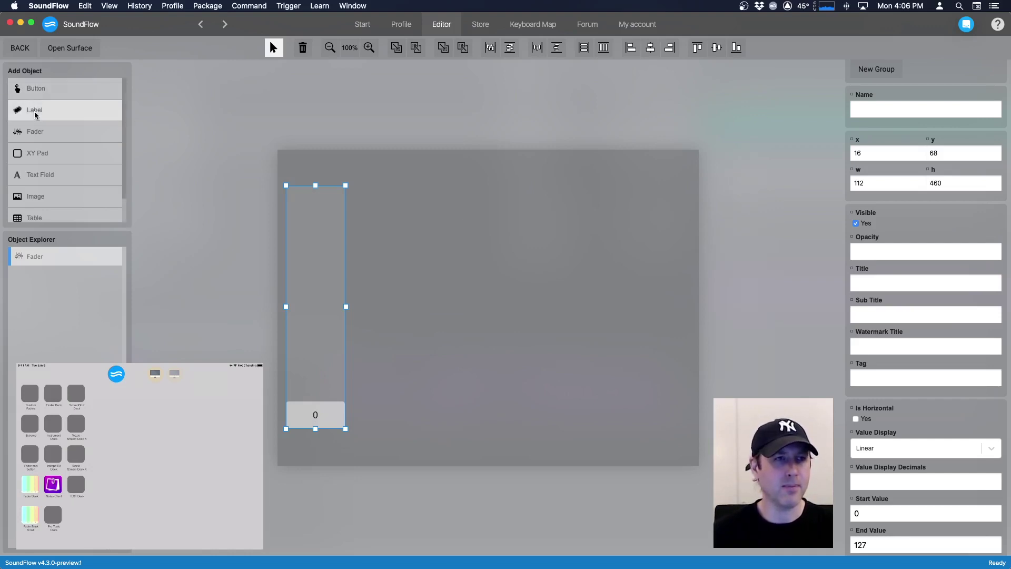
Add a label about 112 wide and 40 high directly below the fader and title it Volume
drag(35, 115, 341, 454)
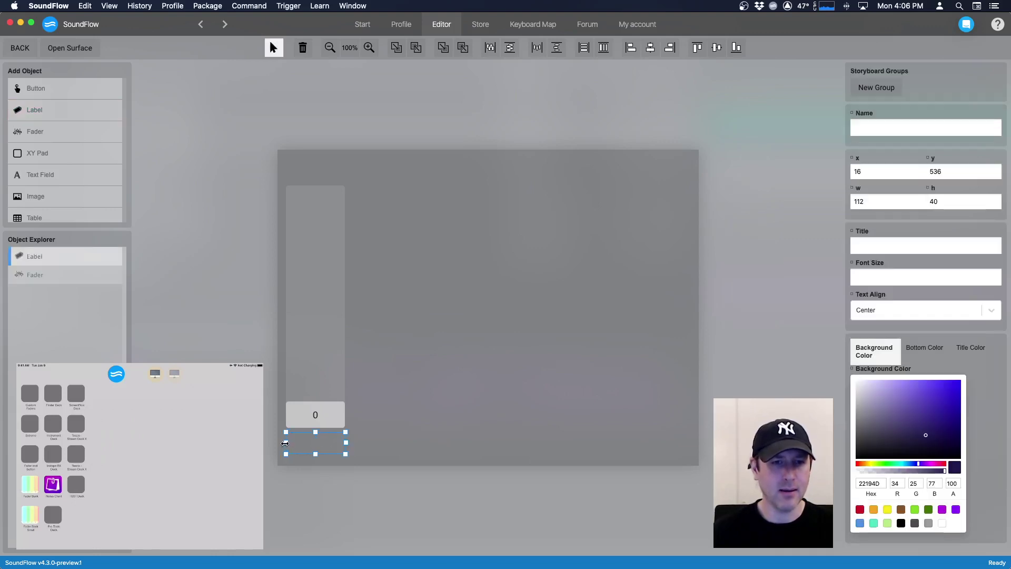
click(877, 275)
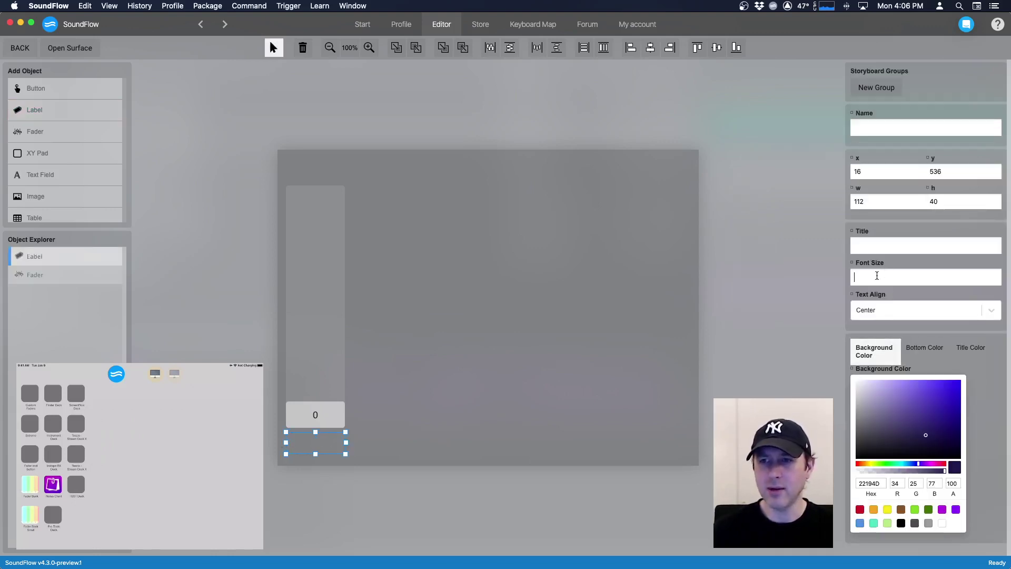
click(877, 247)
text(Volume)
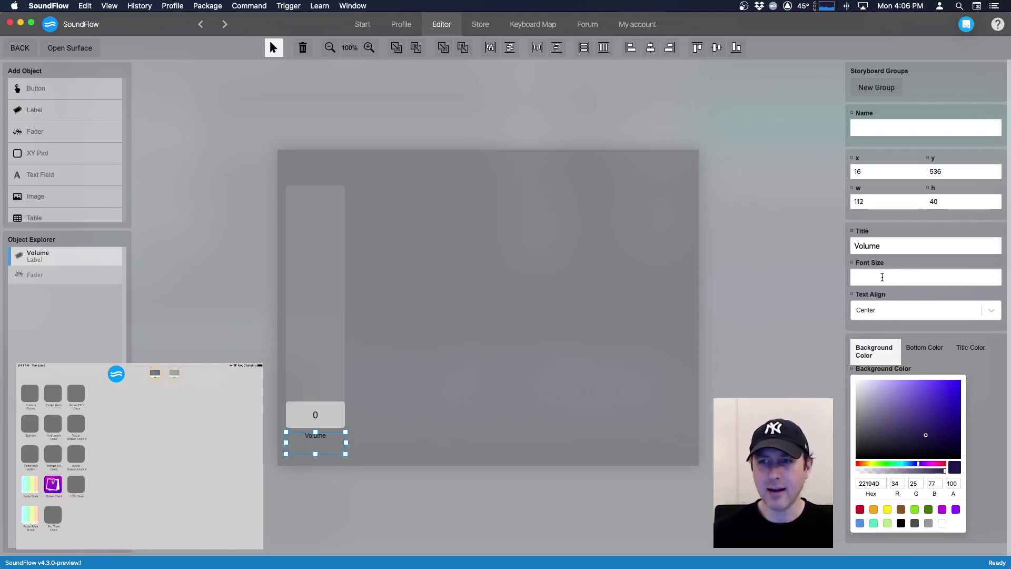
Set the Volume label's font size to 22
text(18)
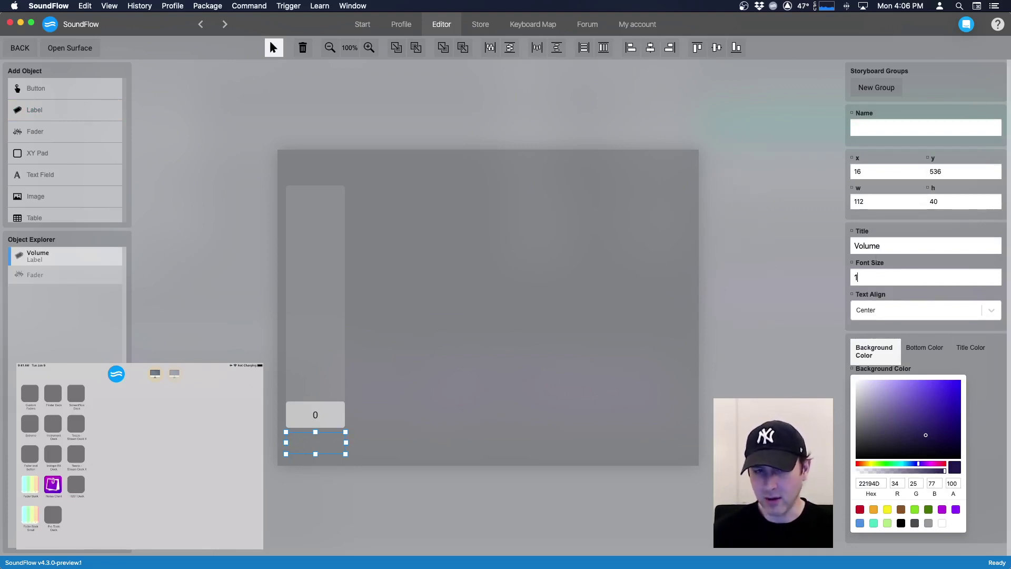
key(BackSpace)
key(BackSpace)
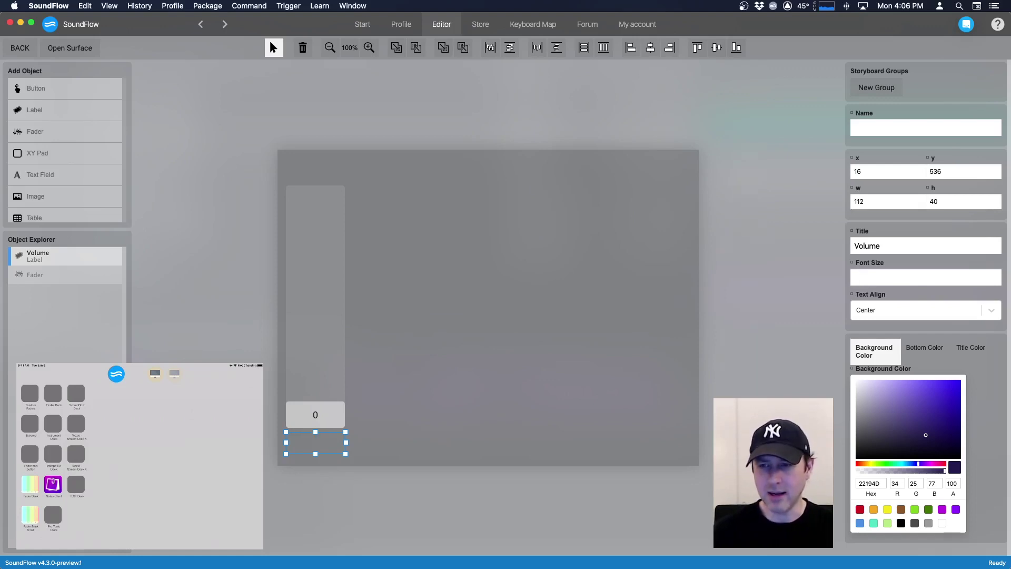
text(22)
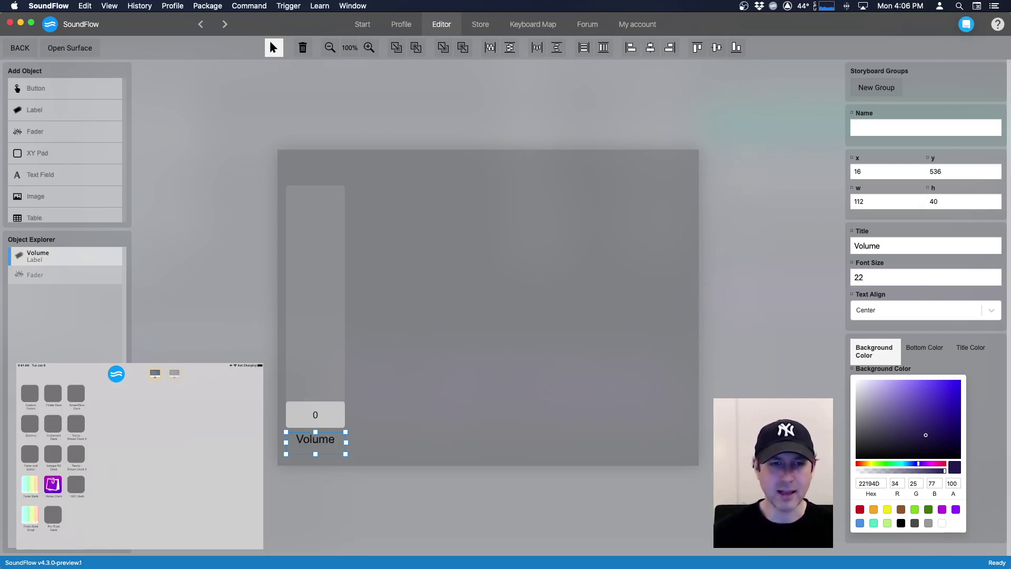
Look up the Volume controller number in the MIDI CC list in Chrome and set the fader's CC Number to 7 in SoundFlow
click(321, 316)
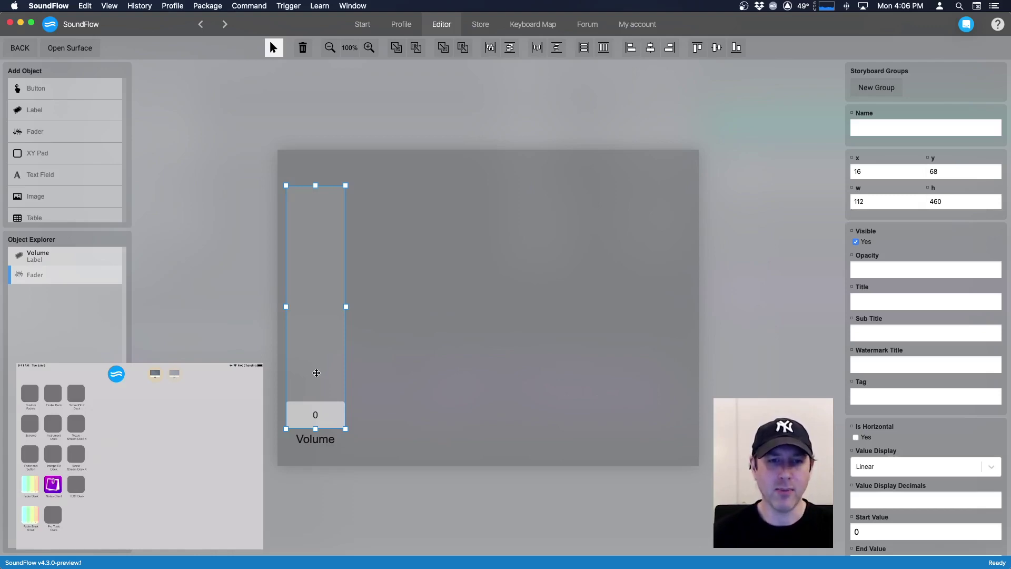
key(super+Tab)
key(super+Tab)
key(super+Tab)
key(super+Tab)
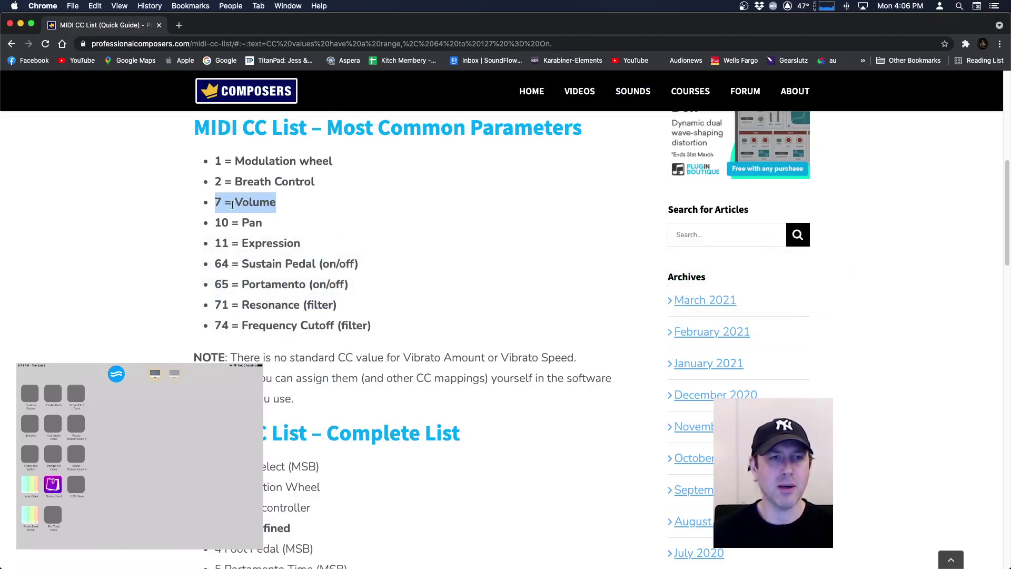
key(super+Tab)
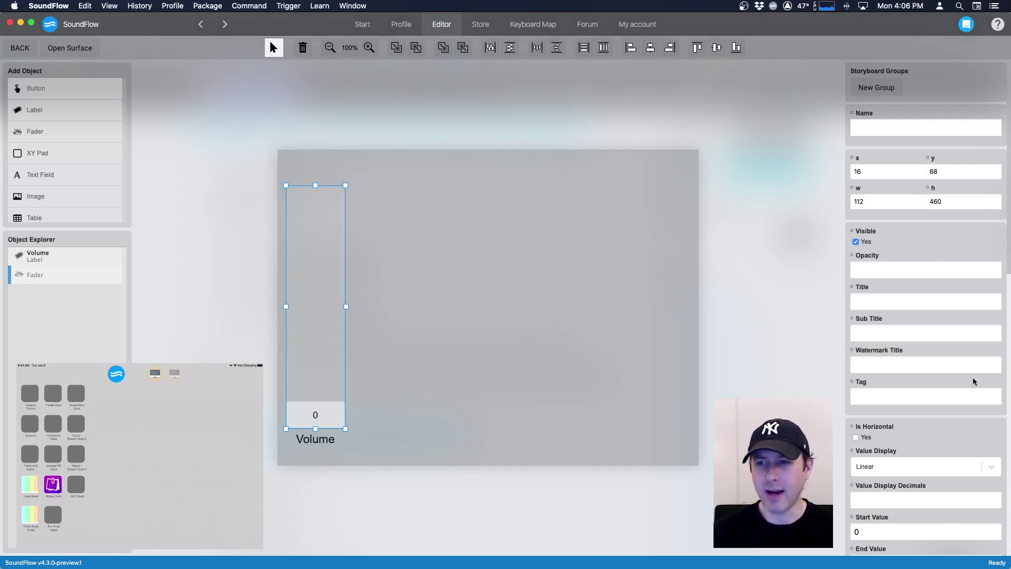
scroll(911, 345, down, 15)
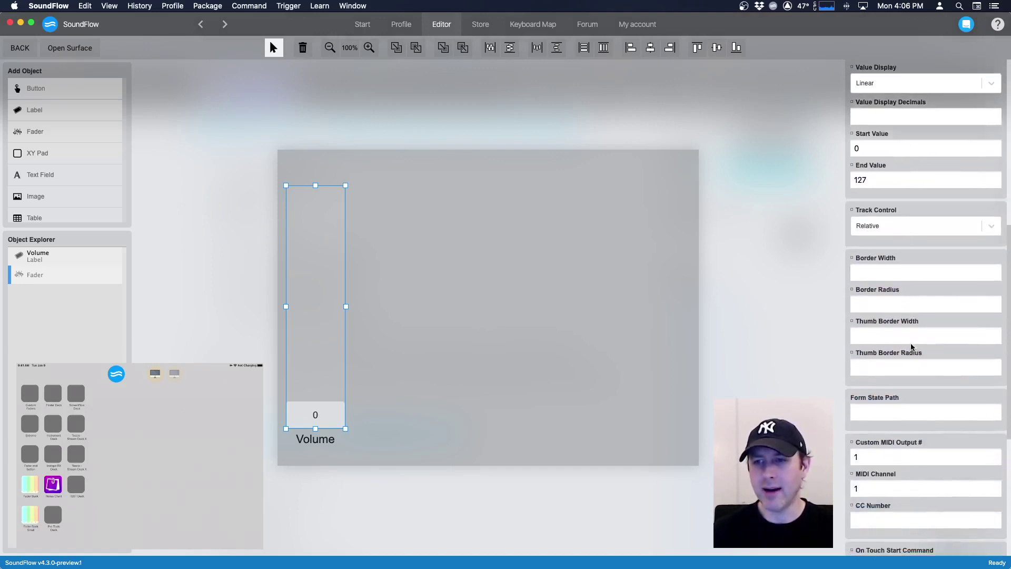
scroll(911, 343, down, 2)
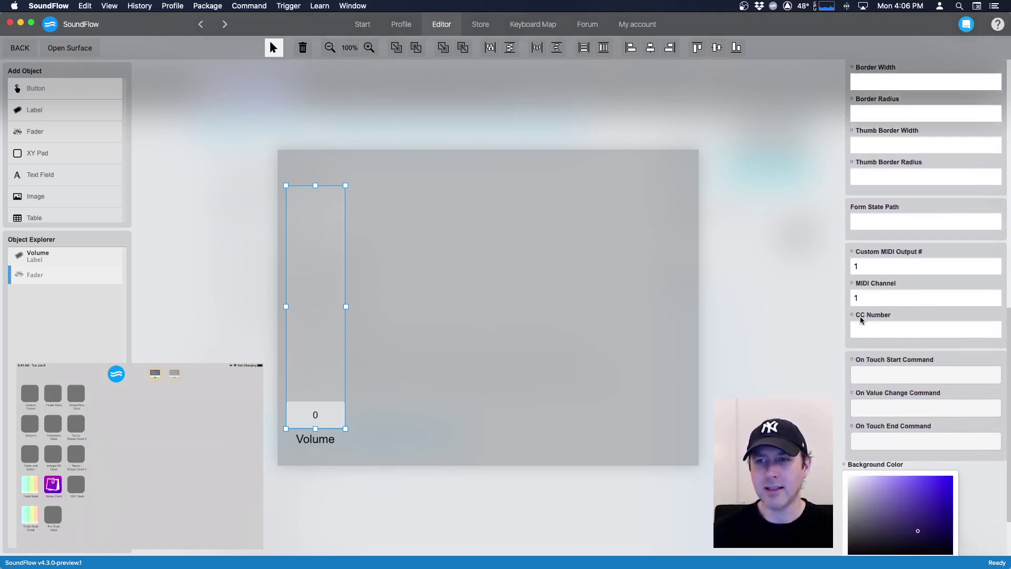
click(865, 329)
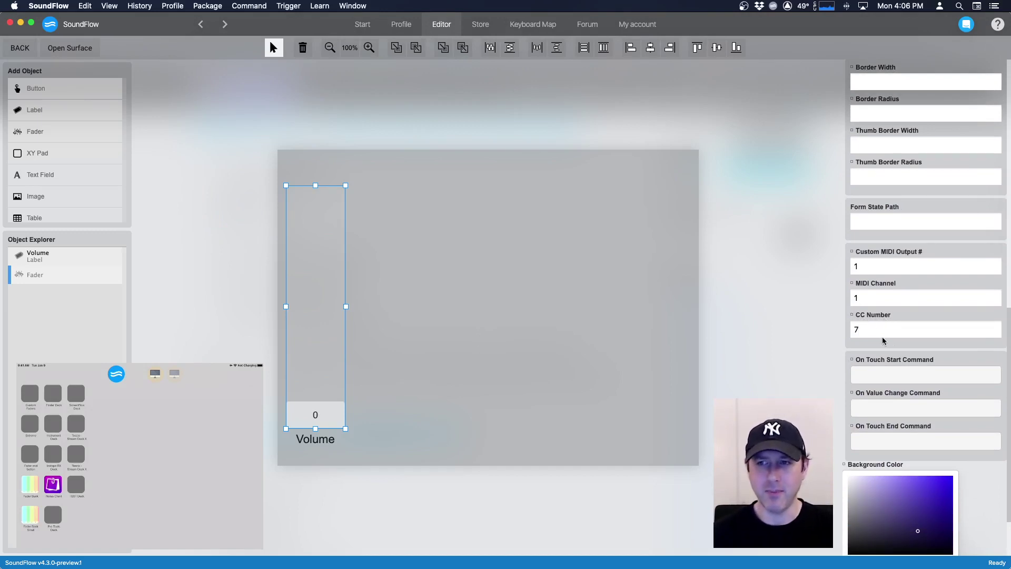
Review the fader's Track Control options without changing the selection
scroll(904, 387, up, 5)
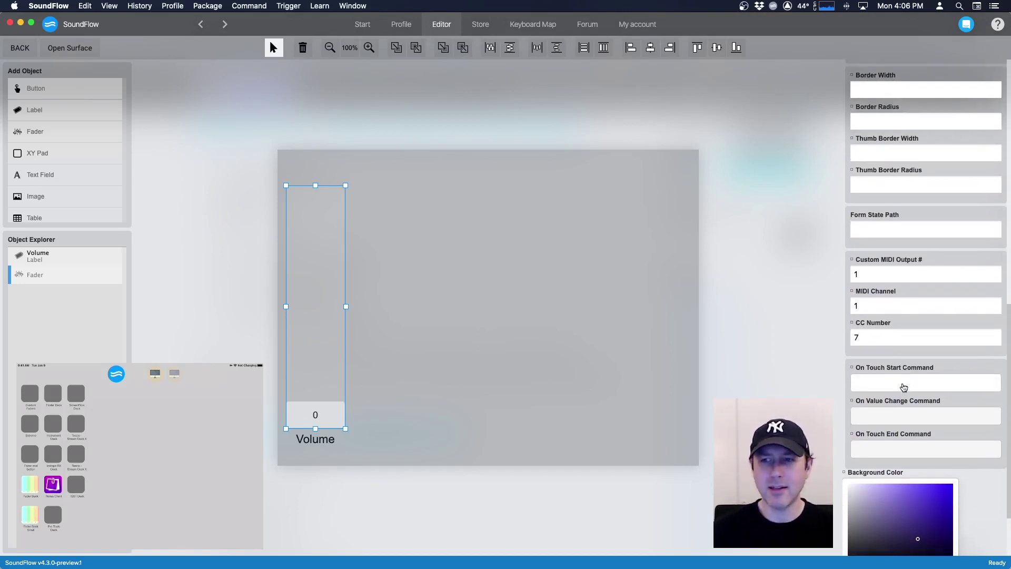
scroll(903, 384, up, 1)
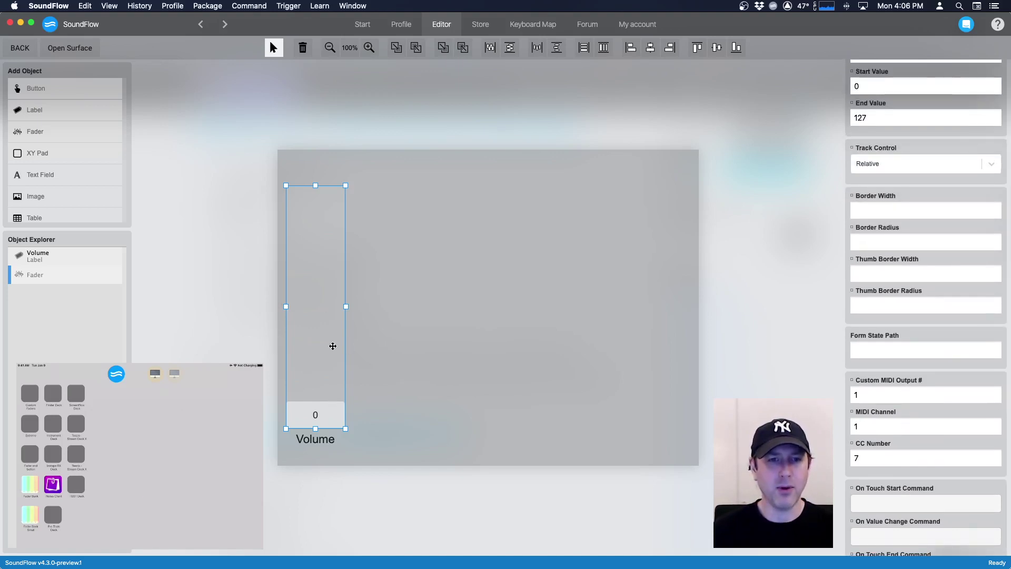
scroll(930, 362, up, 2)
scroll(930, 360, up, 4)
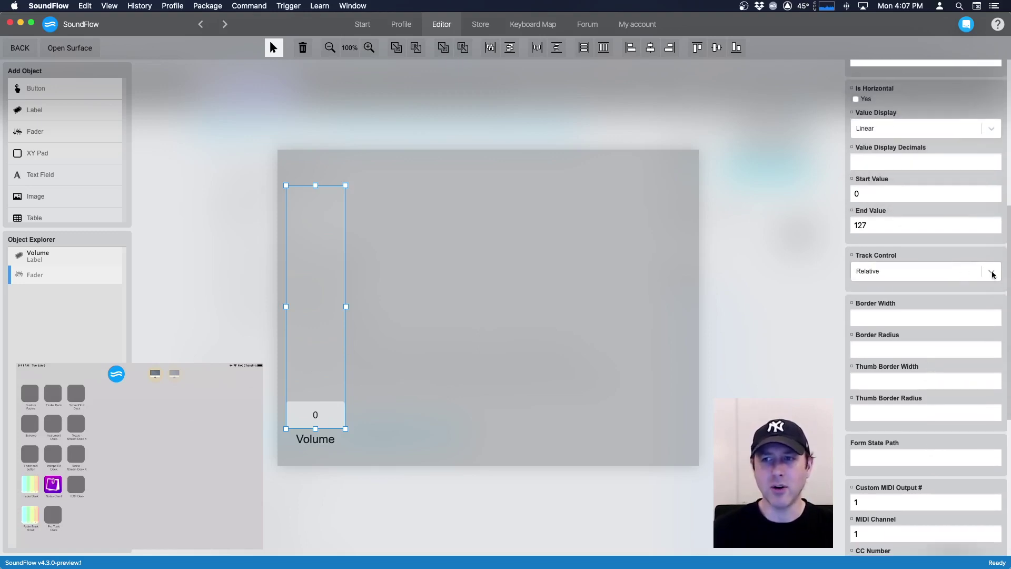
click(993, 272)
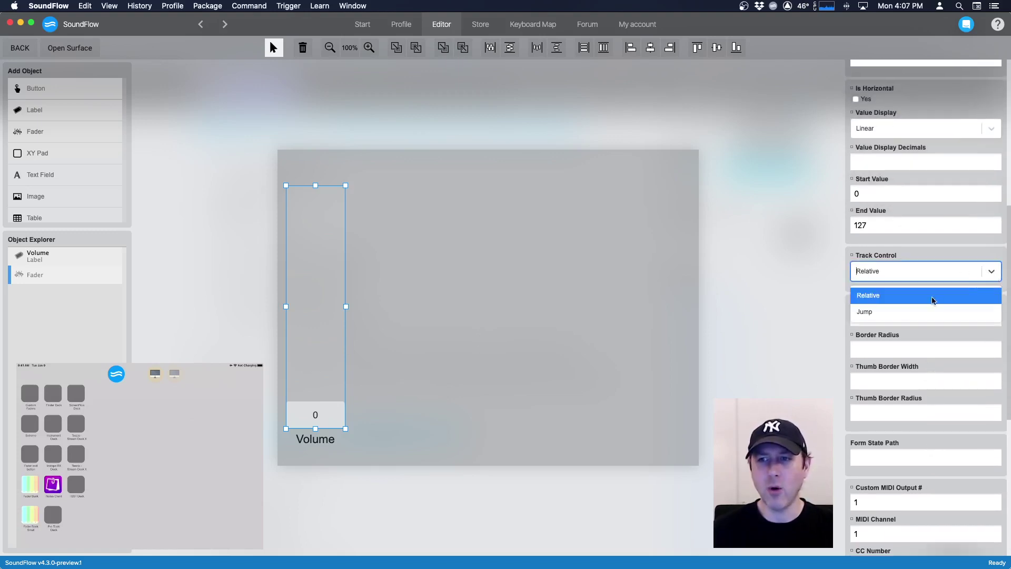
click(938, 252)
Open the surface in its own window and test the fader's relative tracking, returning it to 0
click(69, 48)
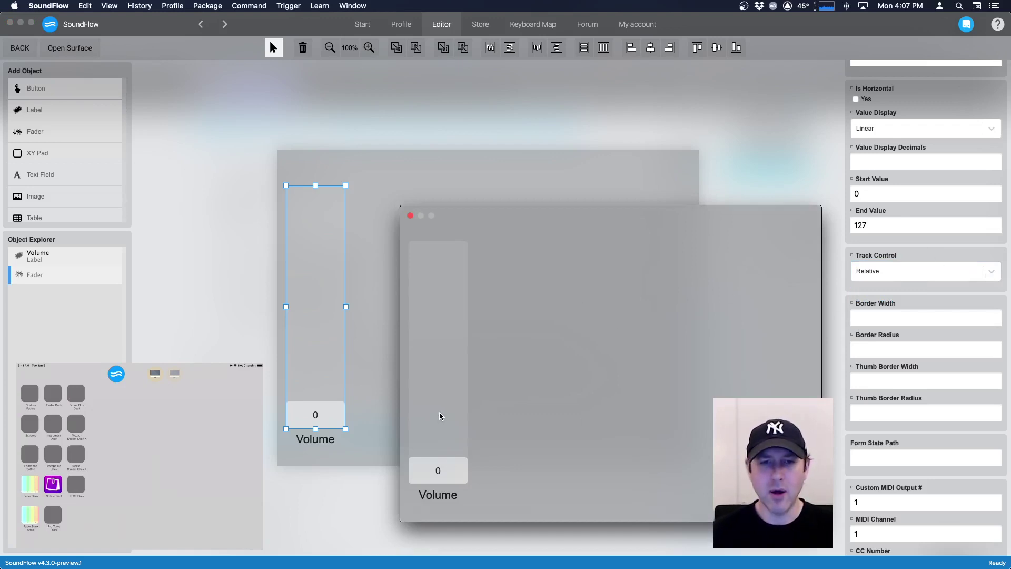
drag(438, 435, 437, 380)
mouse_move(438, 301)
mouse_down()
mouse_move(437, 244)
mouse_move(437, 316)
mouse_up()
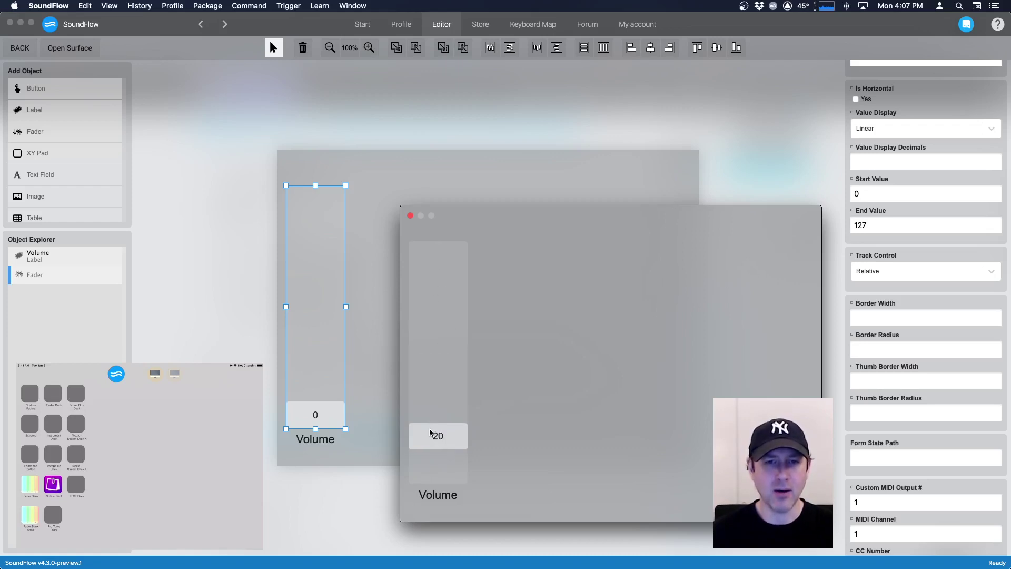
drag(430, 433, 427, 481)
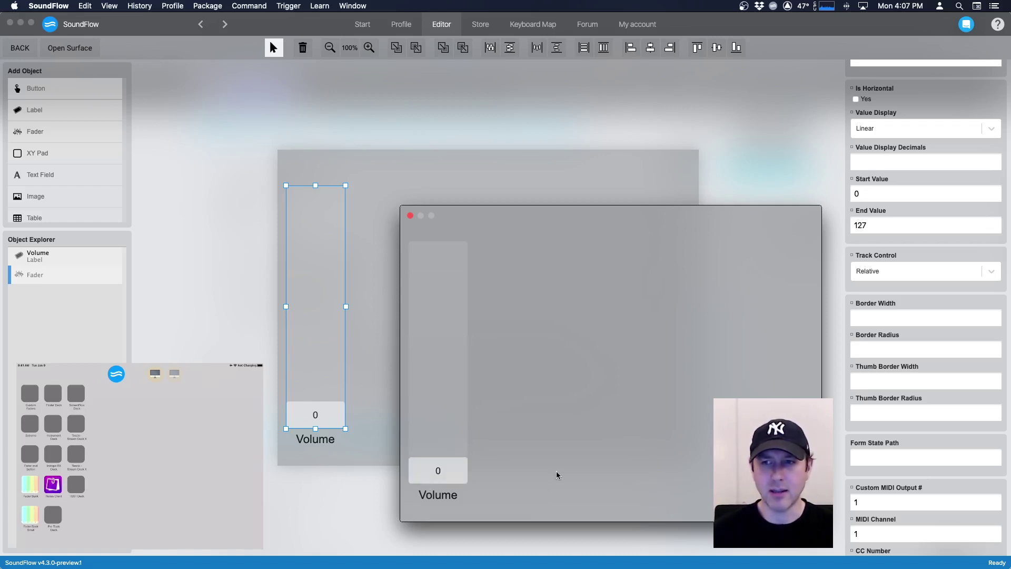
Set the fader's Track Control to Jump
click(991, 274)
click(990, 273)
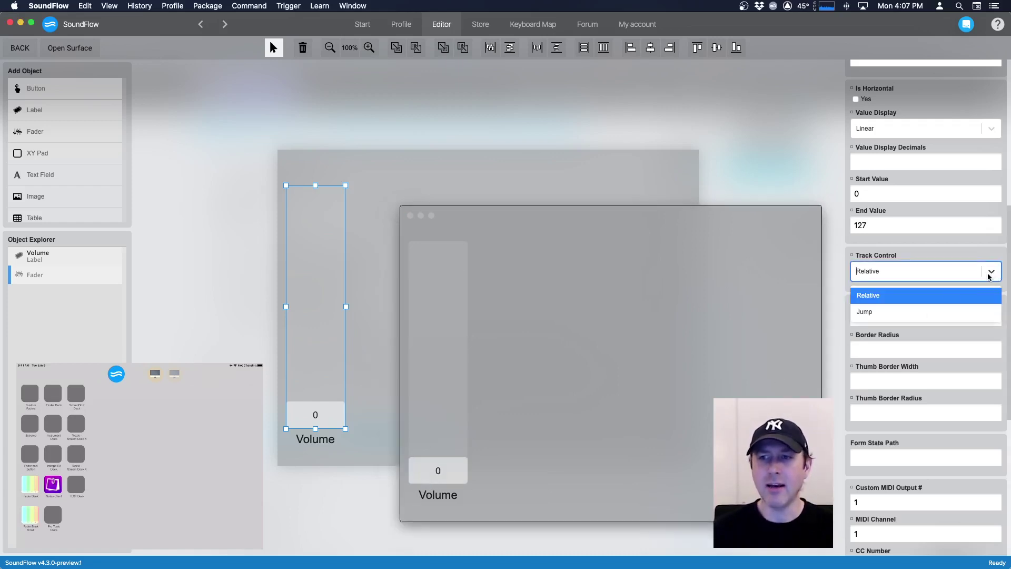
click(888, 314)
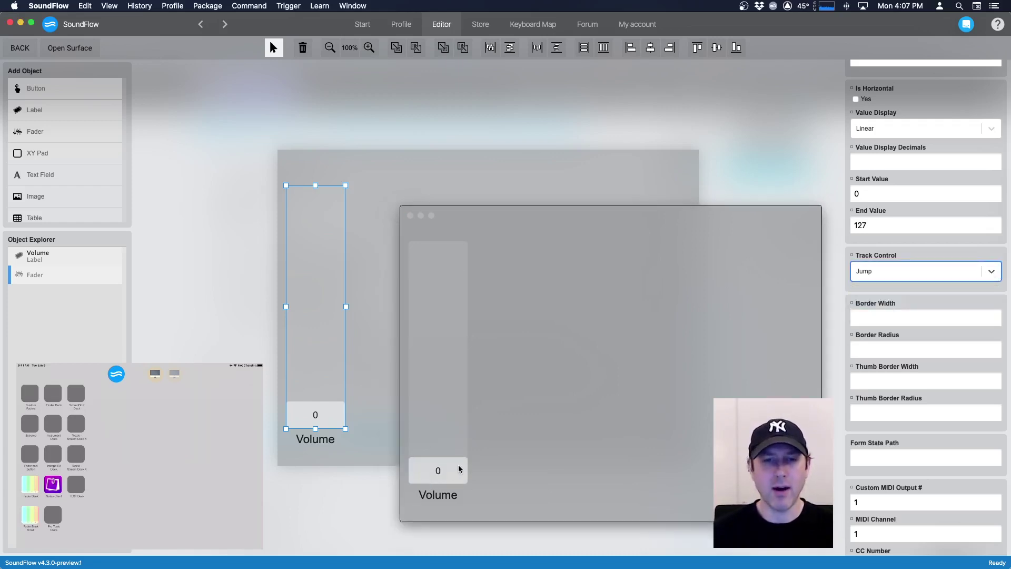
Test the jump behaviour by picking various positions along the fader track in the open surface
click(444, 385)
click(440, 314)
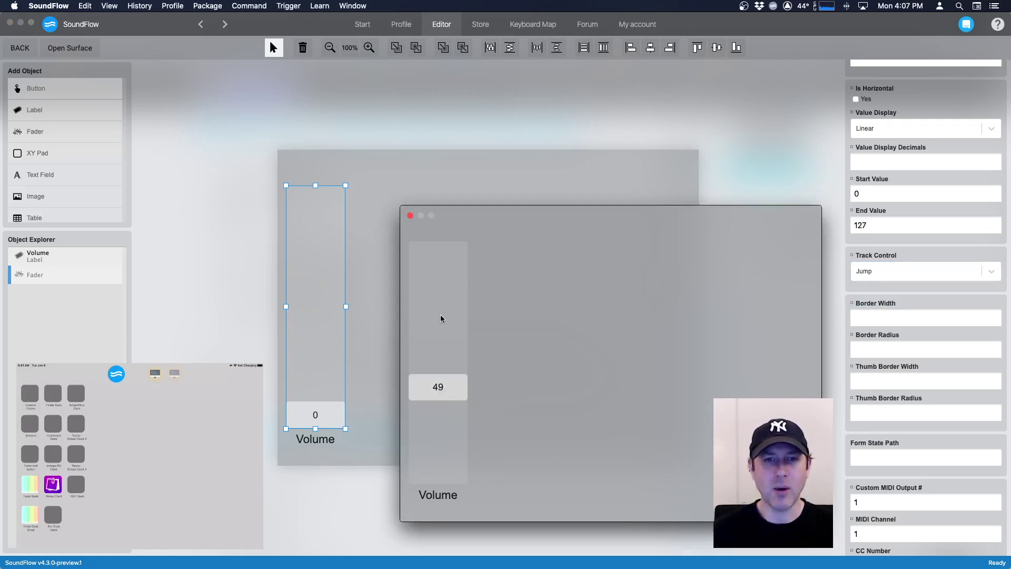
click(441, 283)
click(445, 410)
click(437, 453)
click(437, 359)
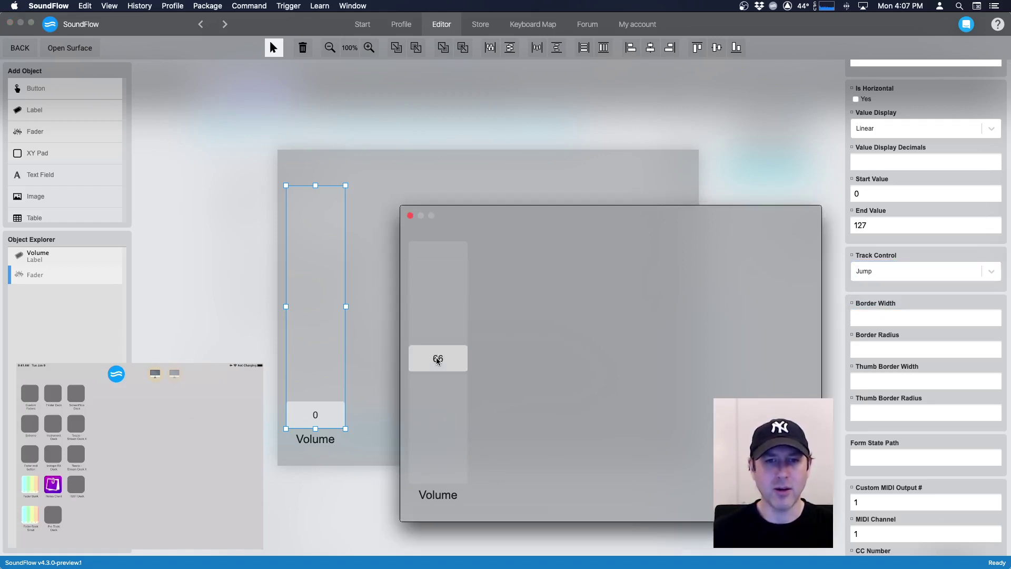
click(437, 293)
click(434, 358)
click(441, 415)
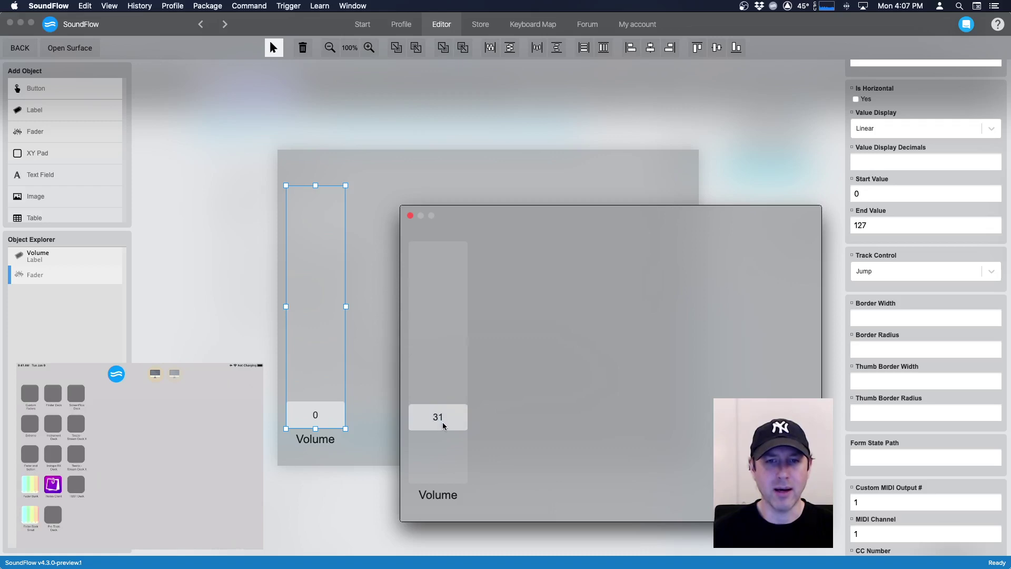
Set the fader's Track Control back to Relative and lower the fader to 0 in the open surface
click(988, 272)
click(988, 273)
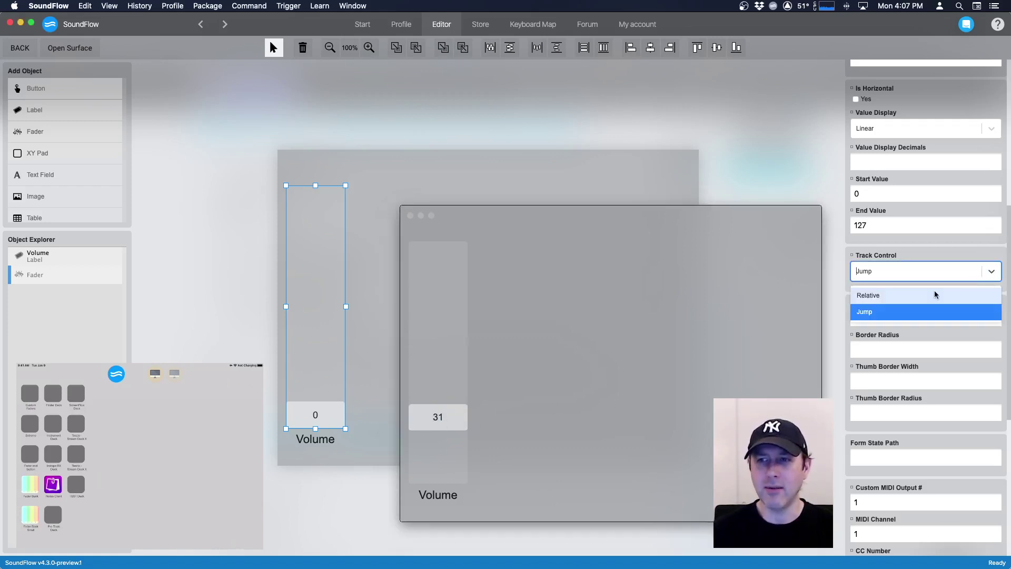
click(880, 293)
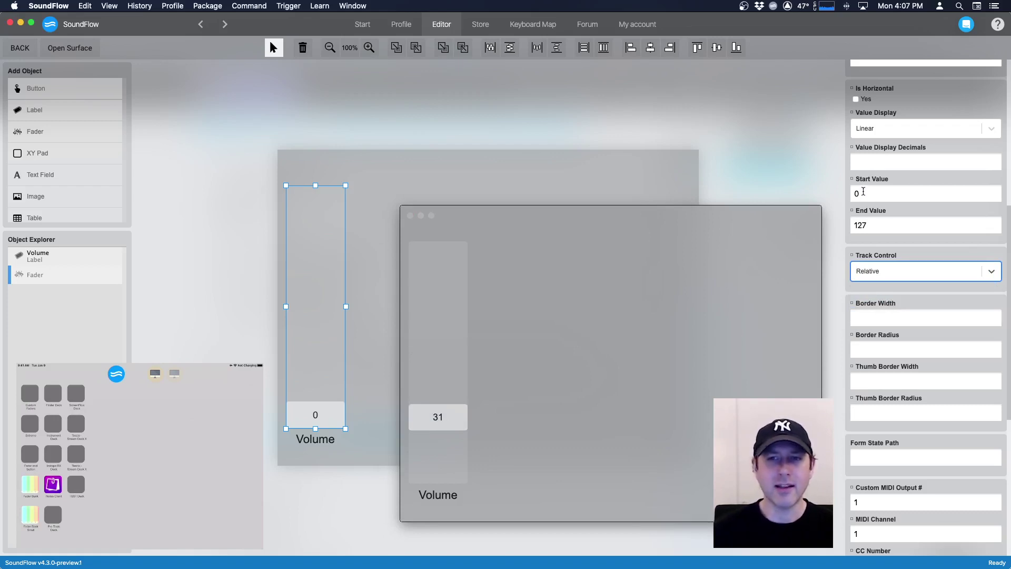
drag(441, 421, 437, 529)
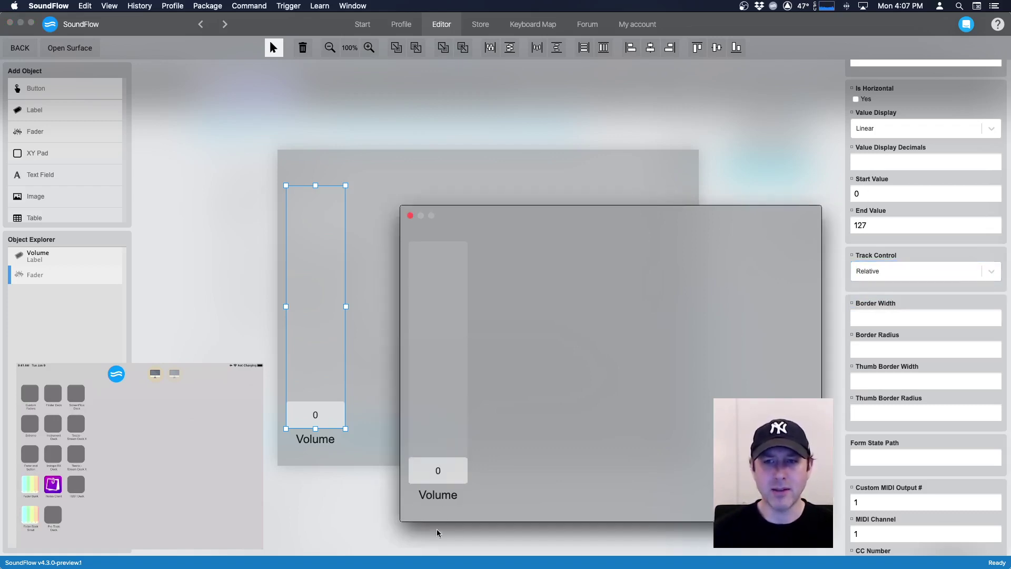
mouse_move(437, 469)
mouse_down()
mouse_move(454, 224)
mouse_move(452, 477)
mouse_up()
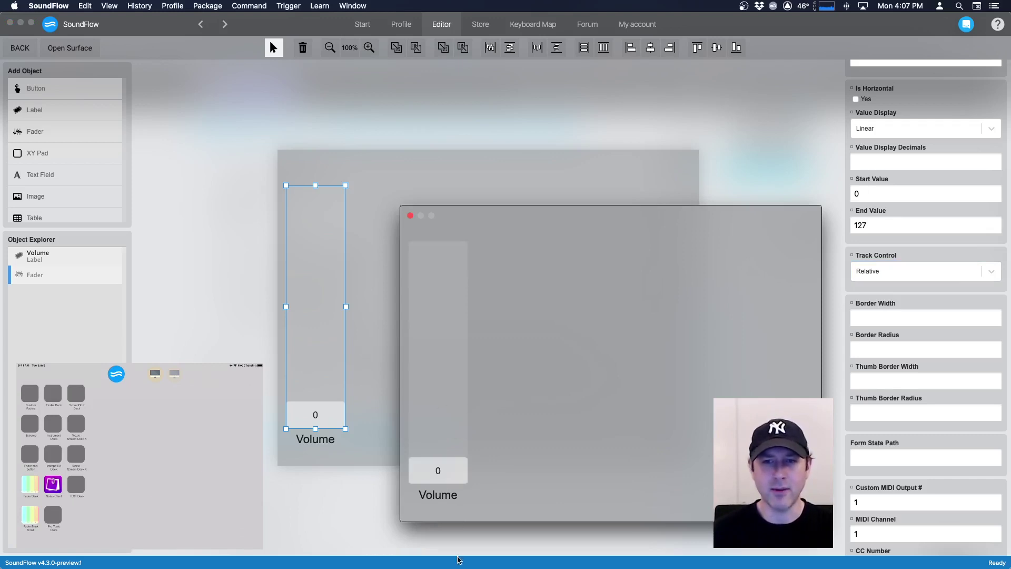
Set the fader's Start Value to 50 and End Value to 100, and test that range in the open surface
double_click(866, 196)
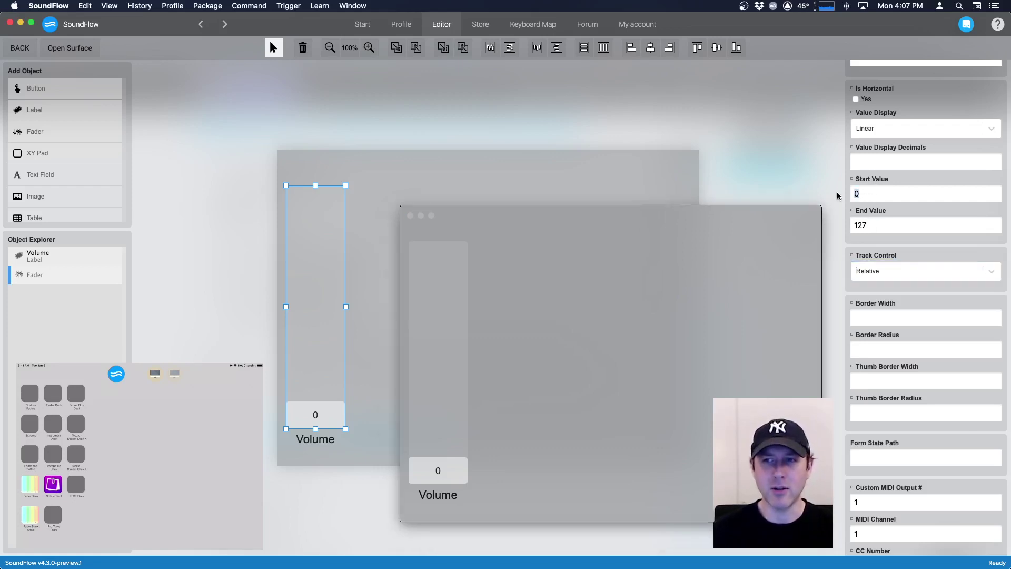
text(50)
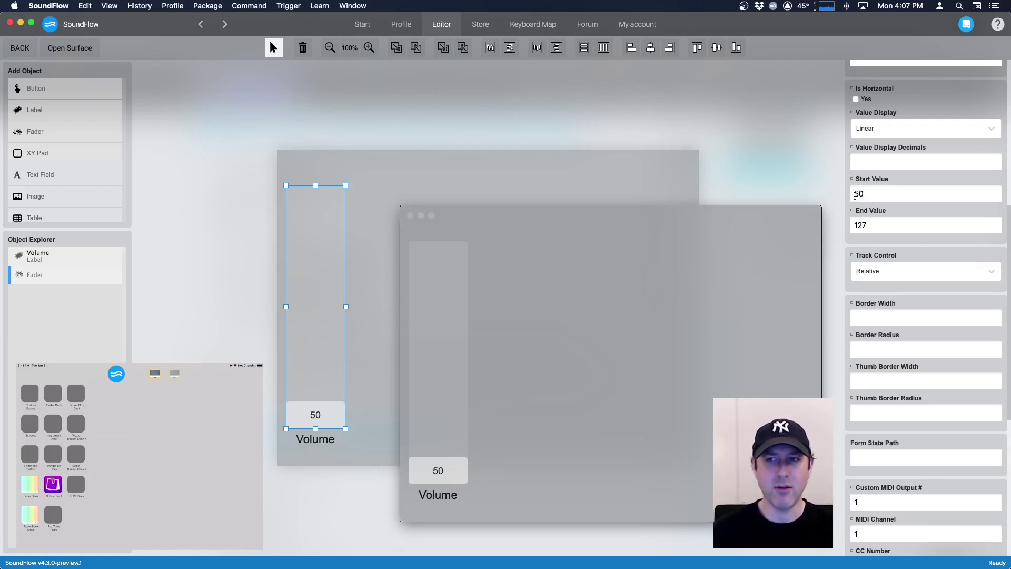
double_click(867, 223)
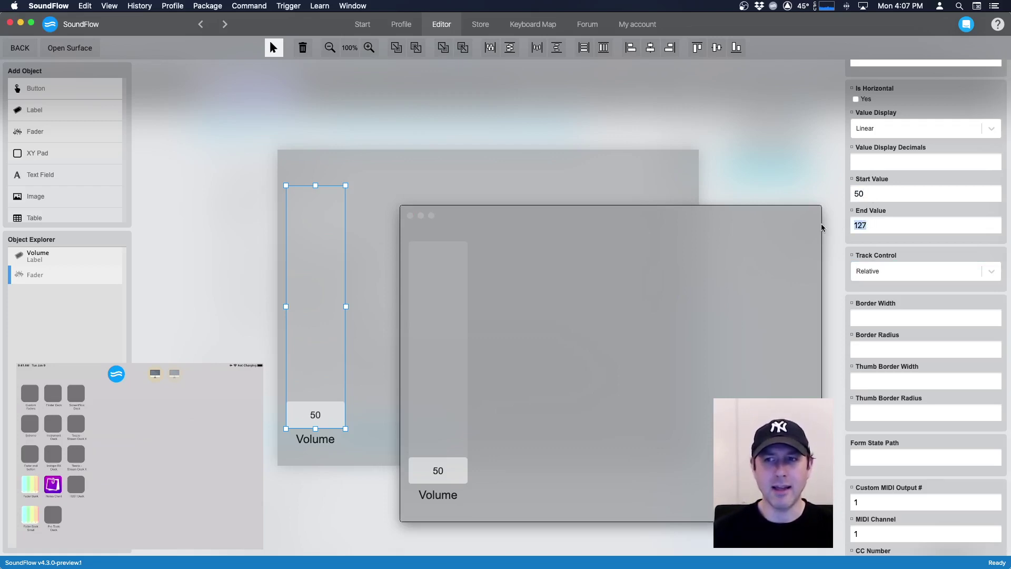
text(100)
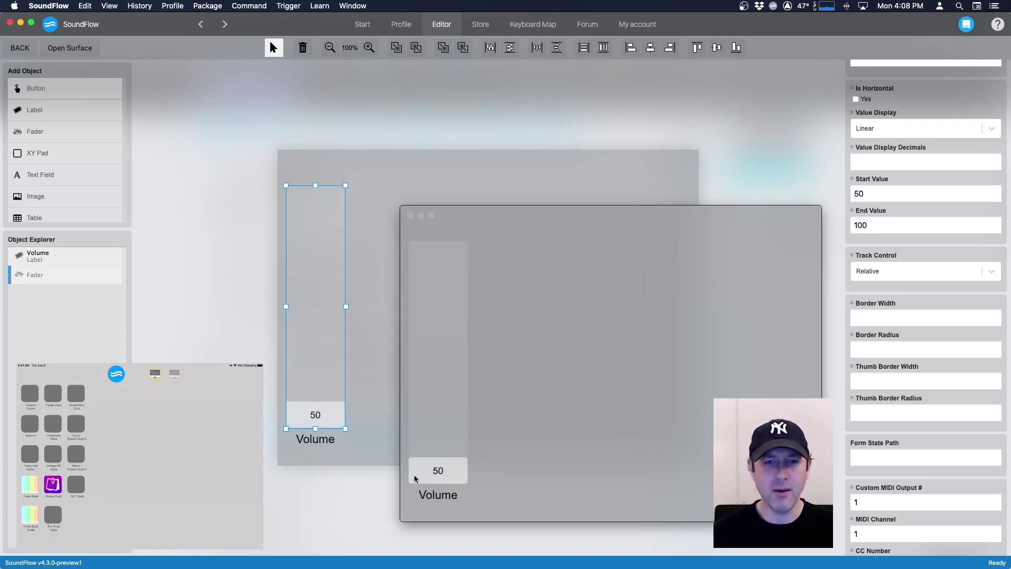
drag(417, 477, 458, 567)
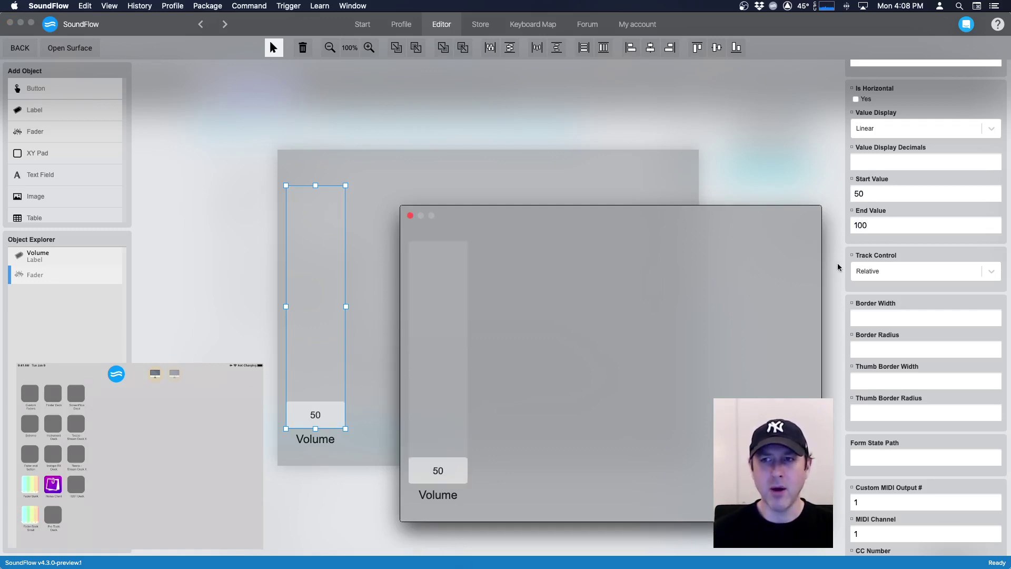
Invert the fader's range with Start Value 127 and End Value 0, and test it down to 127 in the open surface
double_click(869, 196)
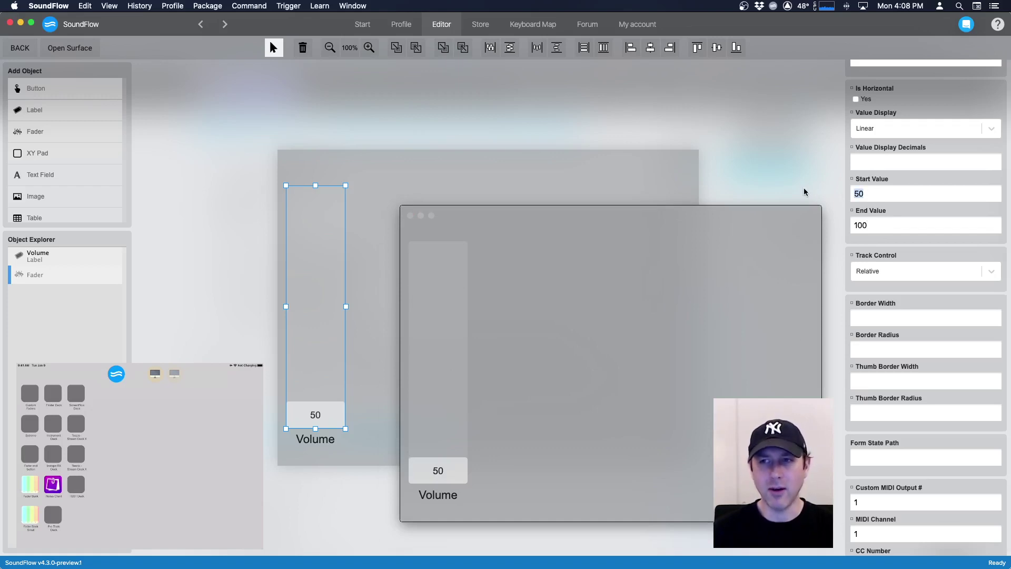
text(127)
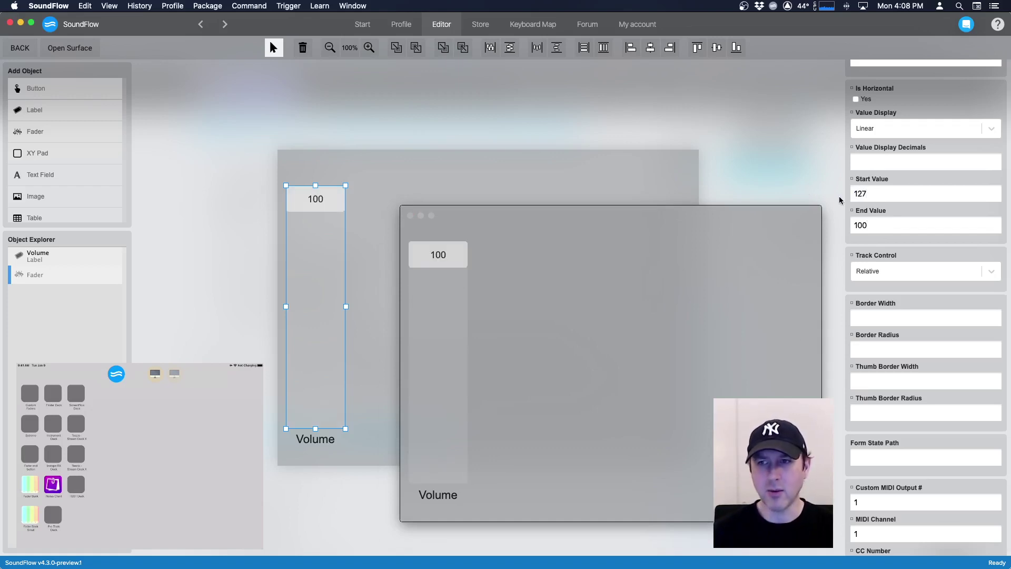
double_click(884, 224)
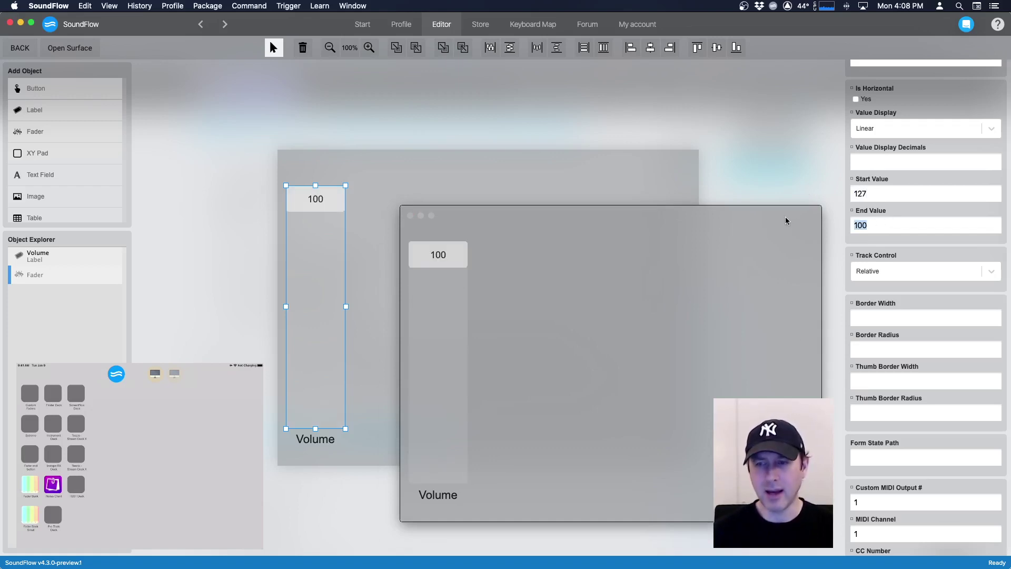
text(0)
drag(466, 337, 450, 185)
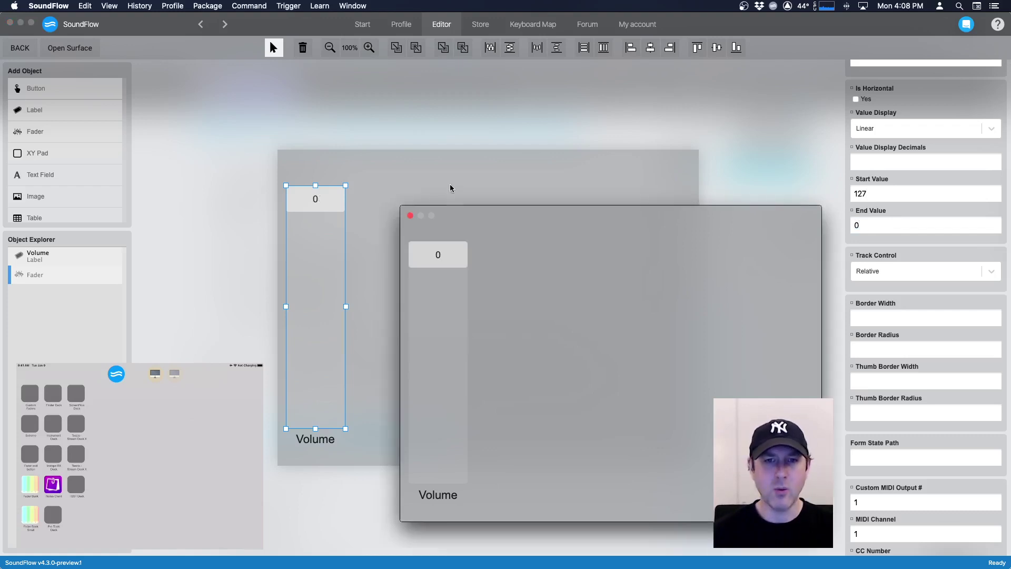
drag(454, 254, 471, 567)
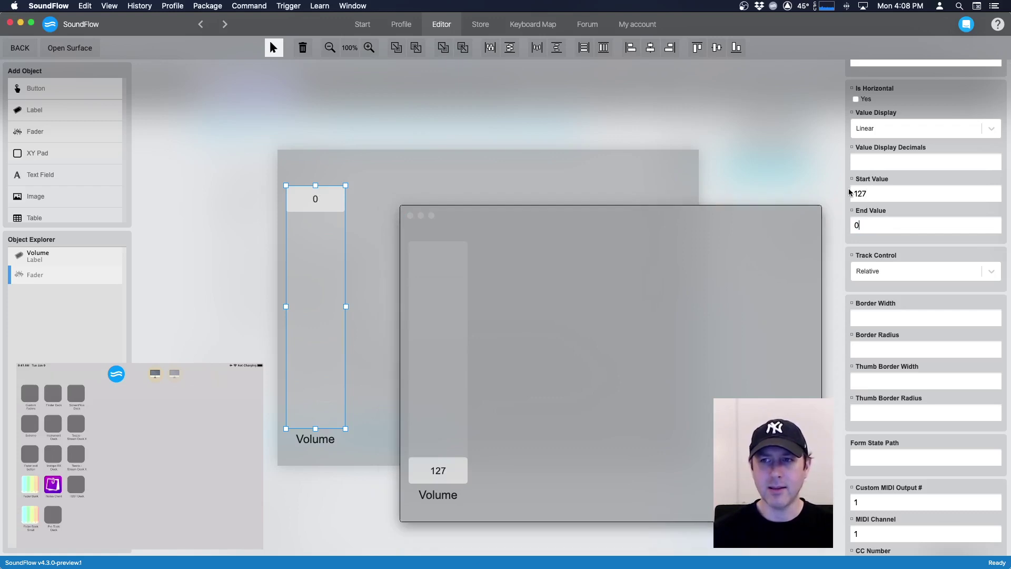
Set the fader's Start Value to 0 and its End Value to 127
click(875, 191)
double_click(865, 194)
text(0)
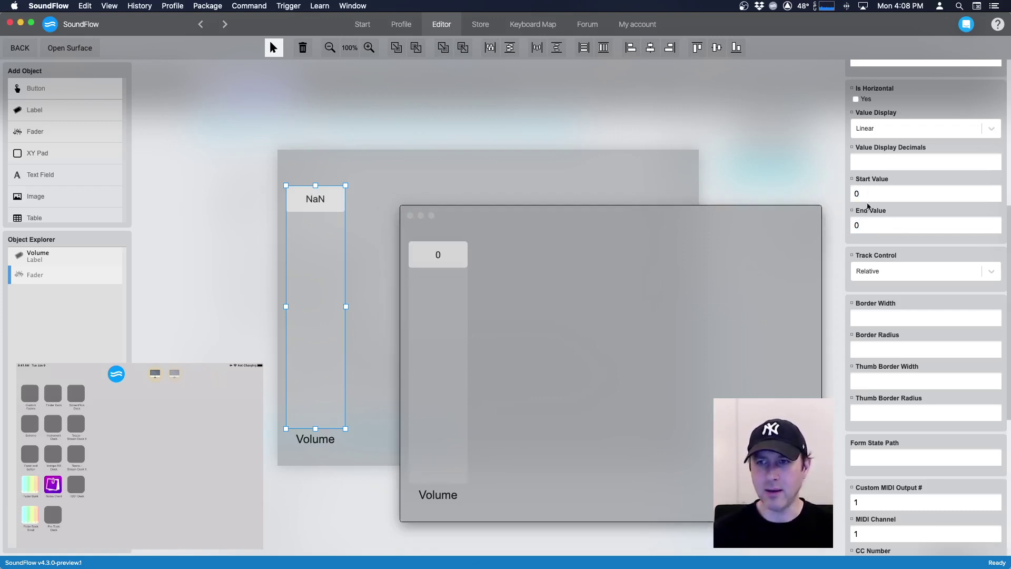
double_click(864, 224)
text(127)
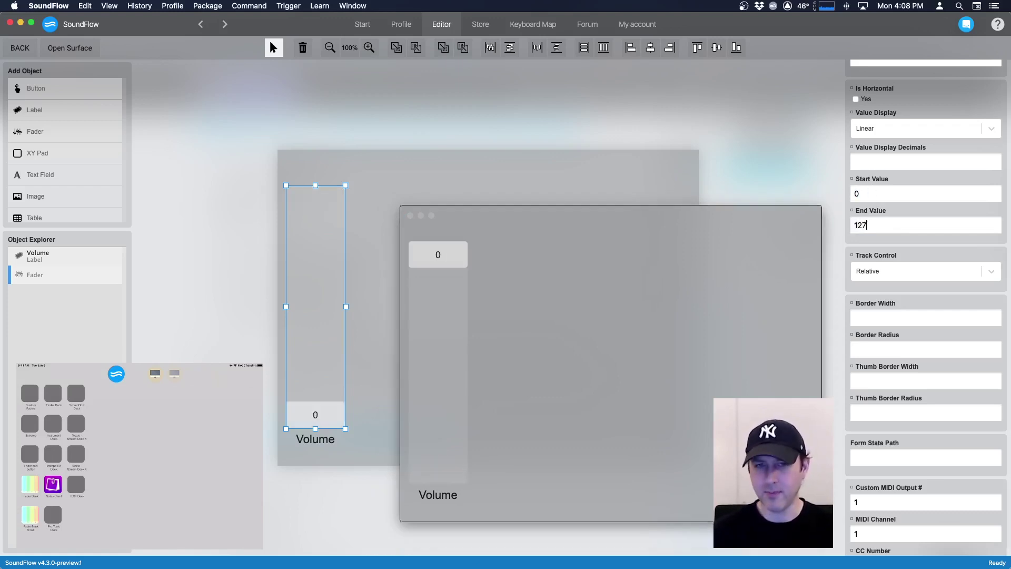
Lower the fader to 0 in the open surface and close the surface window
drag(416, 271, 437, 548)
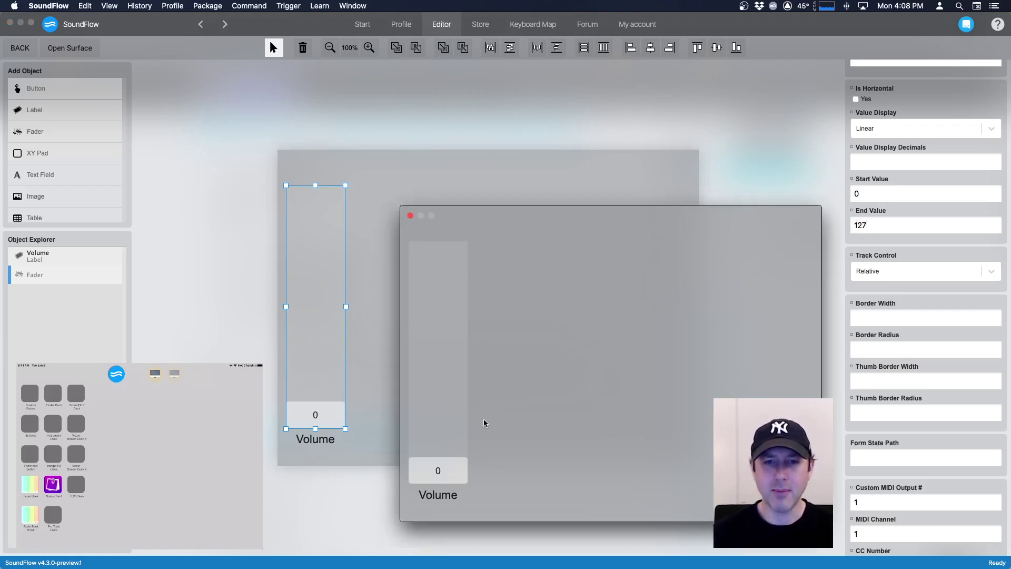
scroll(945, 393, down, 5)
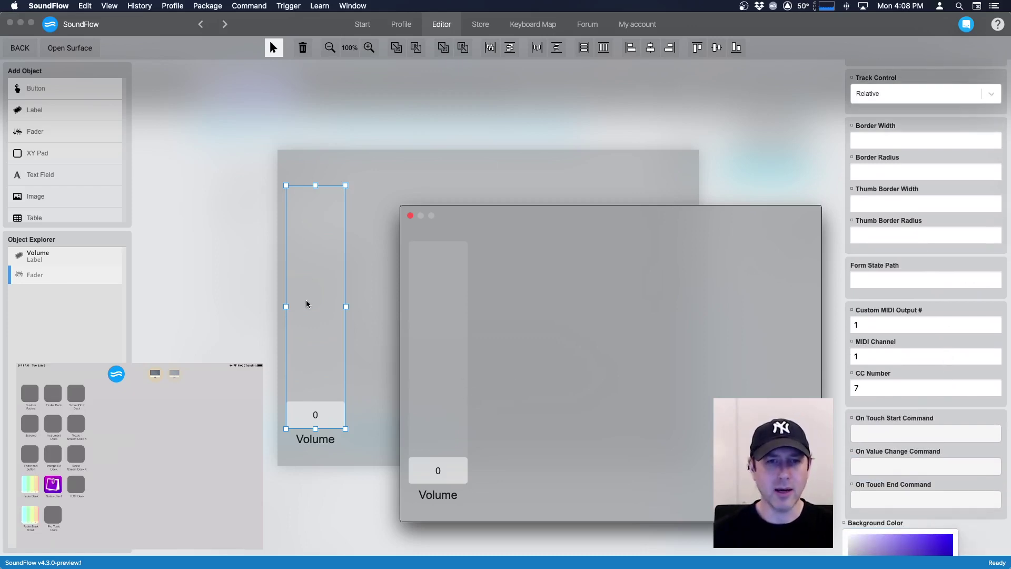
click(410, 215)
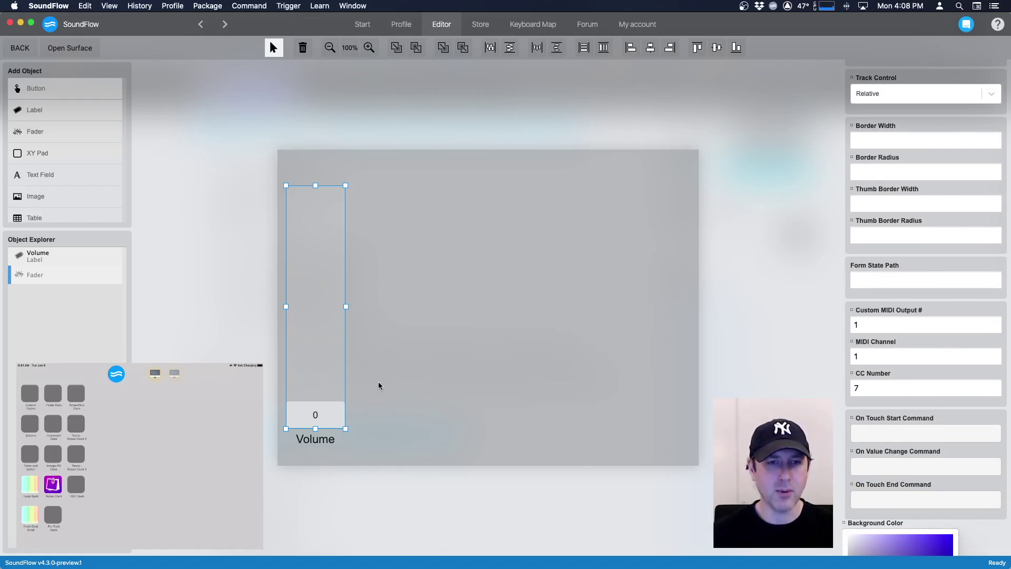
Duplicate the fader together with its Volume label and place the copy directly to the right of the original
drag(376, 383, 315, 451)
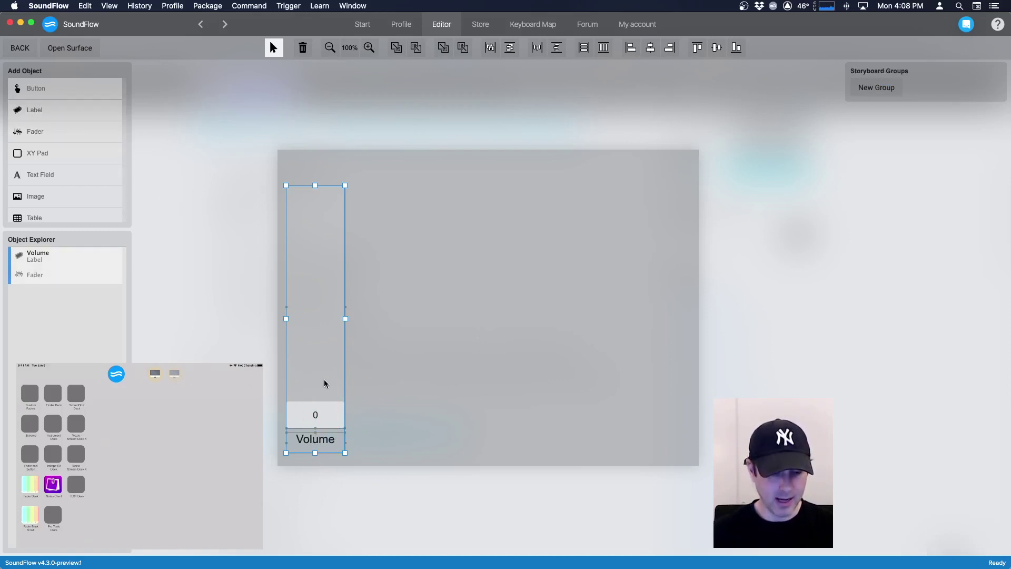
key(super+v)
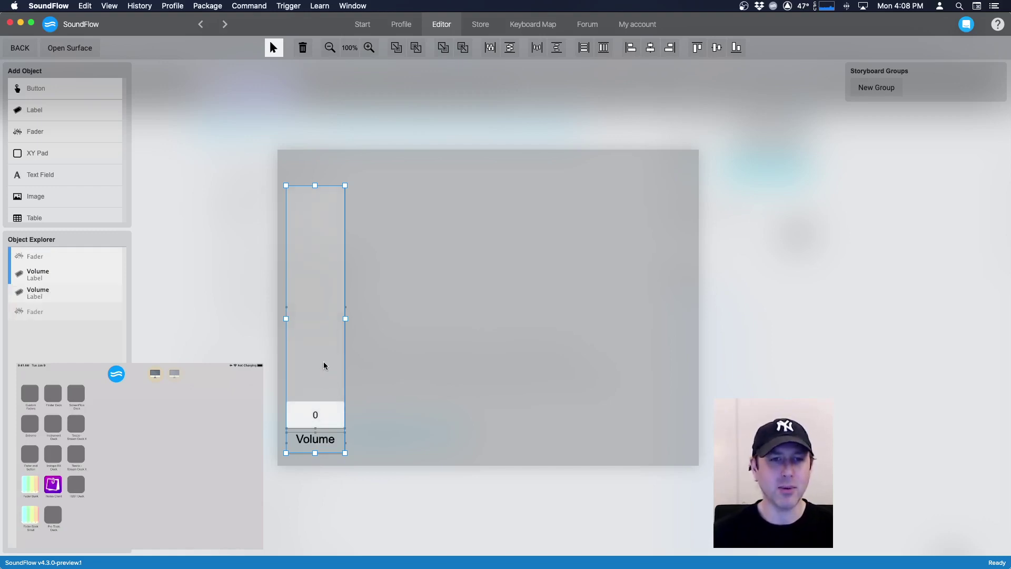
drag(319, 358, 384, 358)
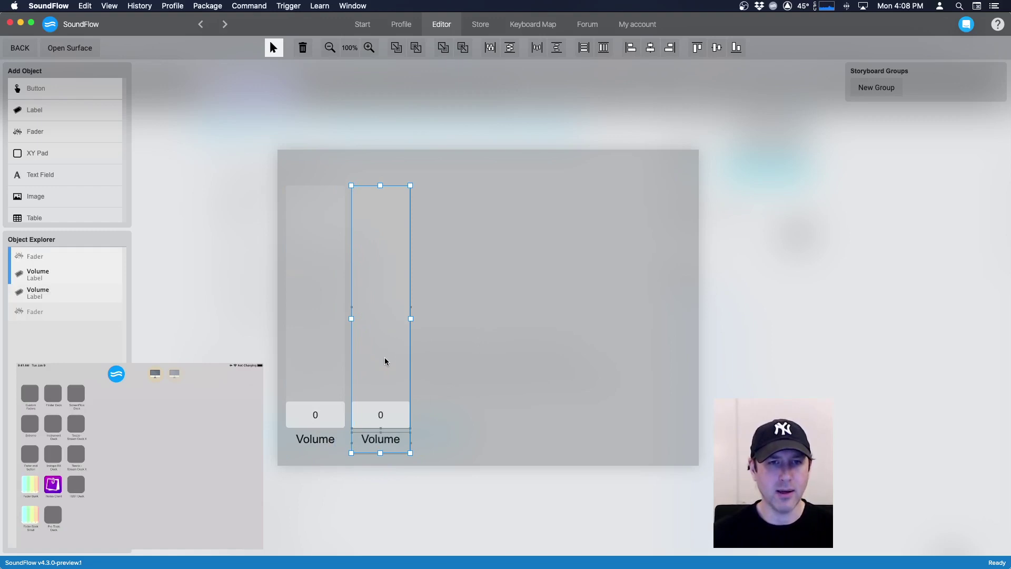
click(476, 361)
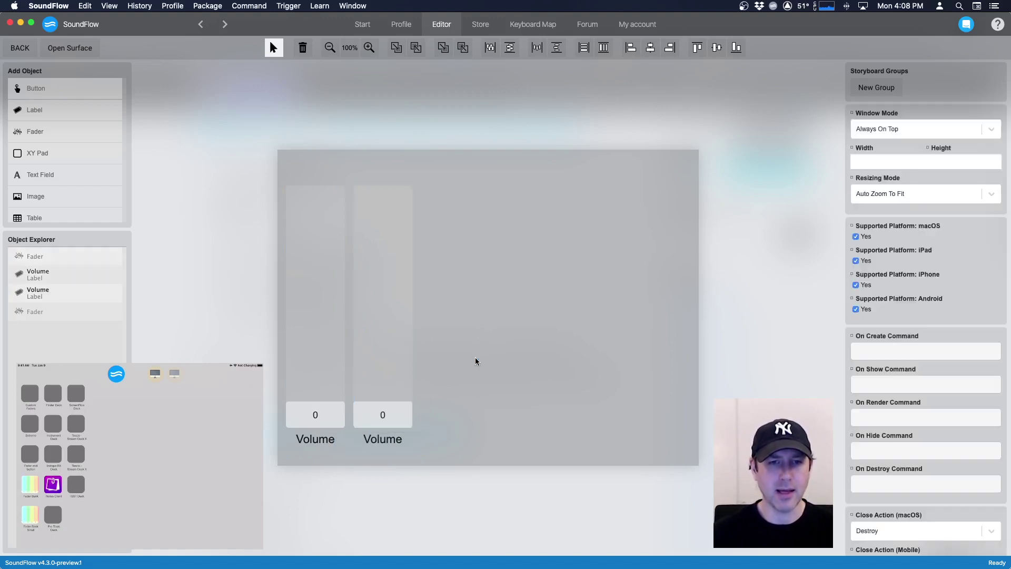
Change the title of the copied fader's label to Expression
click(381, 440)
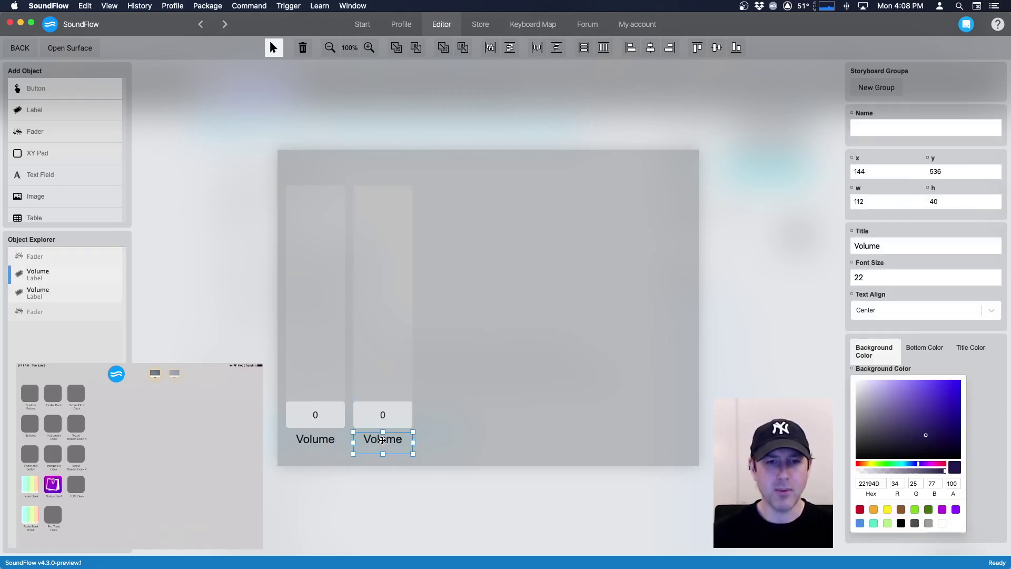
double_click(887, 251)
text(Exp)
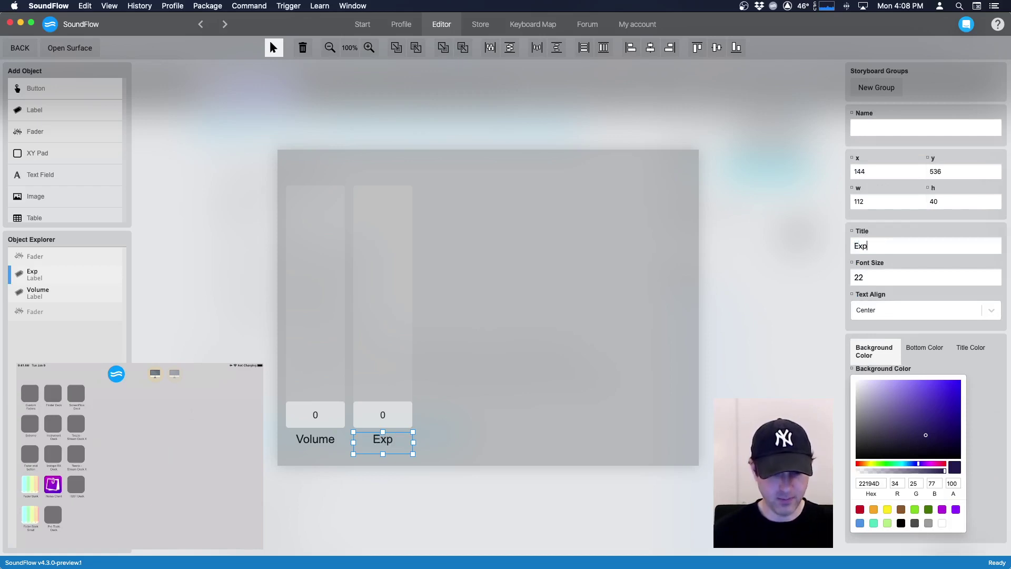
text(ression)
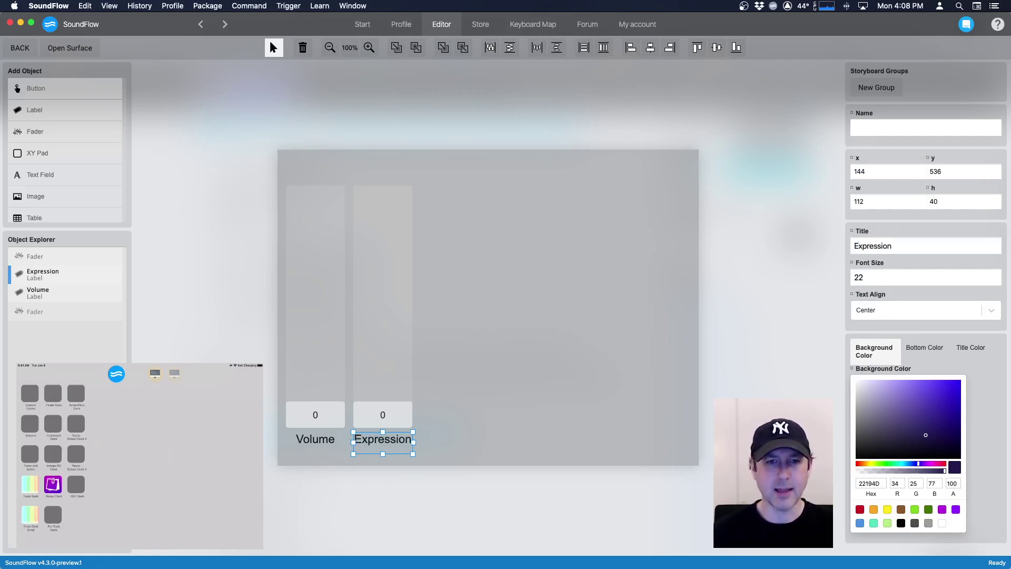
click(545, 331)
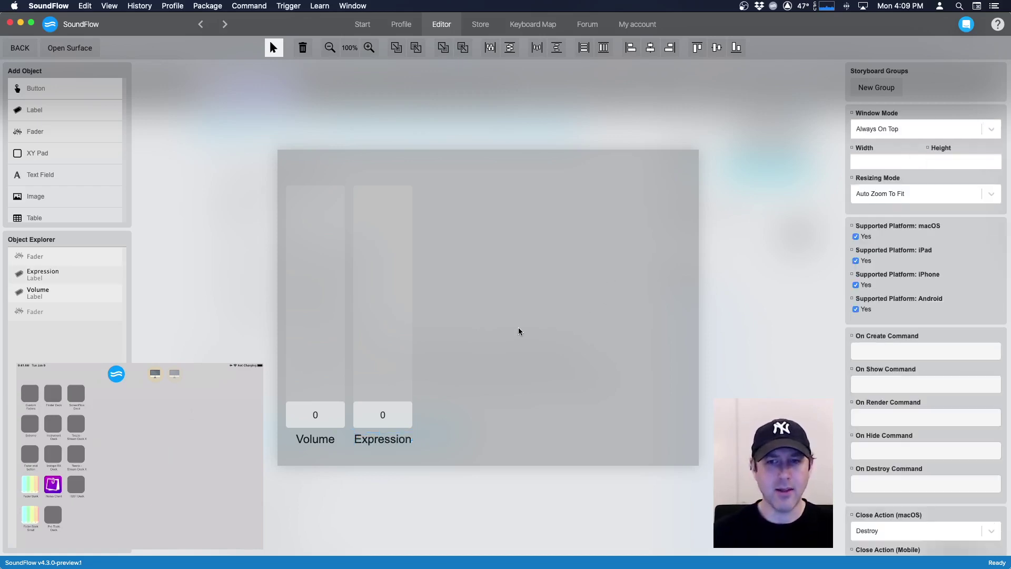
Look up the Expression controller in the browser's MIDI CC list and set the second fader's CC Number to 11
click(395, 329)
scroll(967, 298, down, 15)
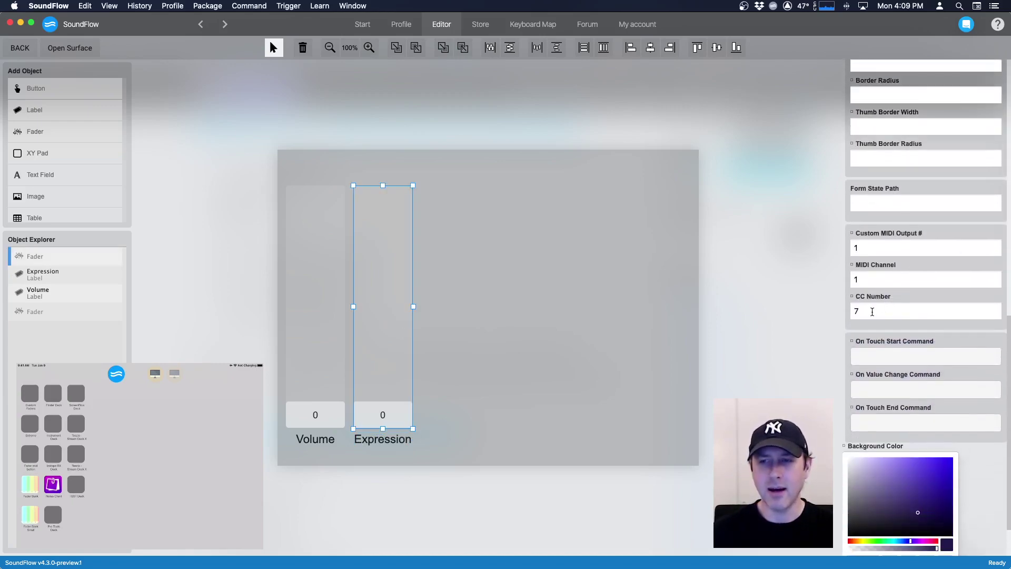
drag(872, 312, 818, 309)
key(super+Tab)
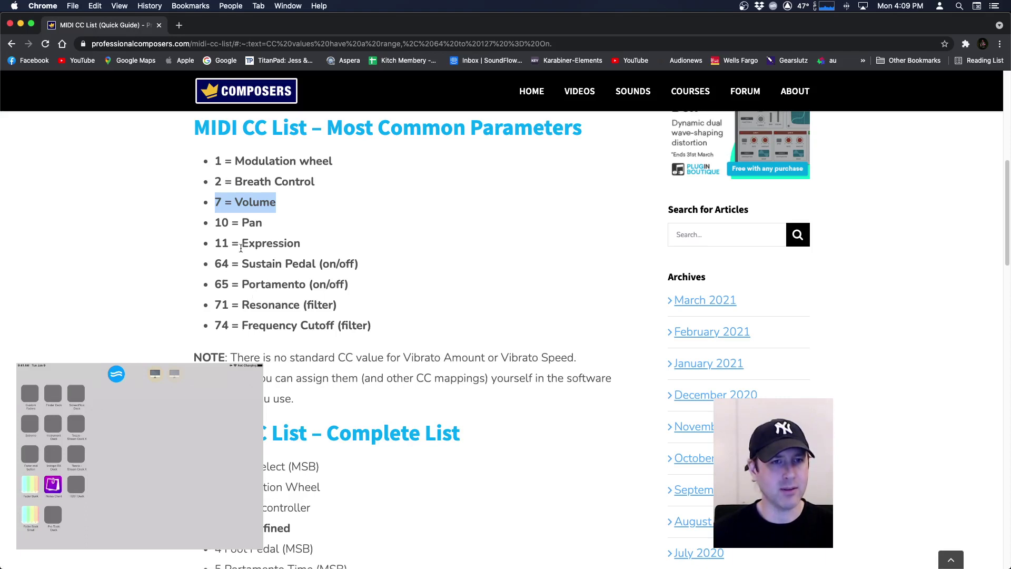
key(super+Tab)
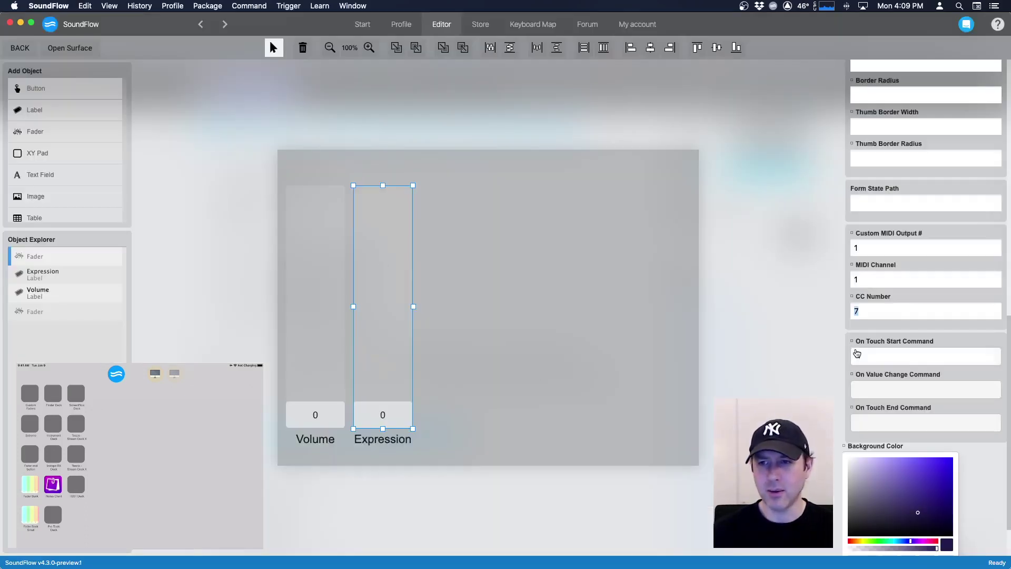
text(11)
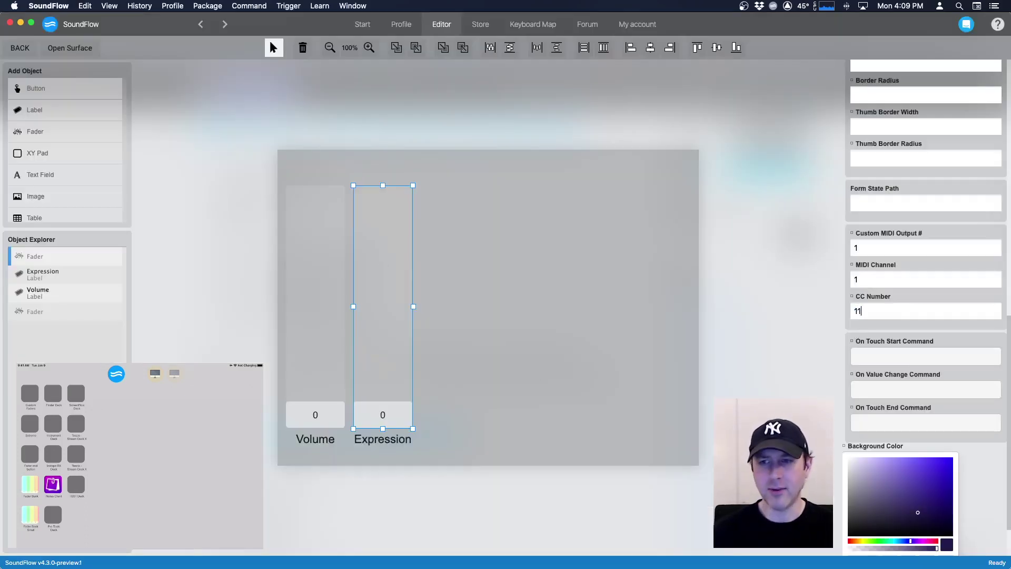
click(469, 404)
Give the Volume fader a light pink background color, hex EC949E, starting from the red swatch
click(310, 293)
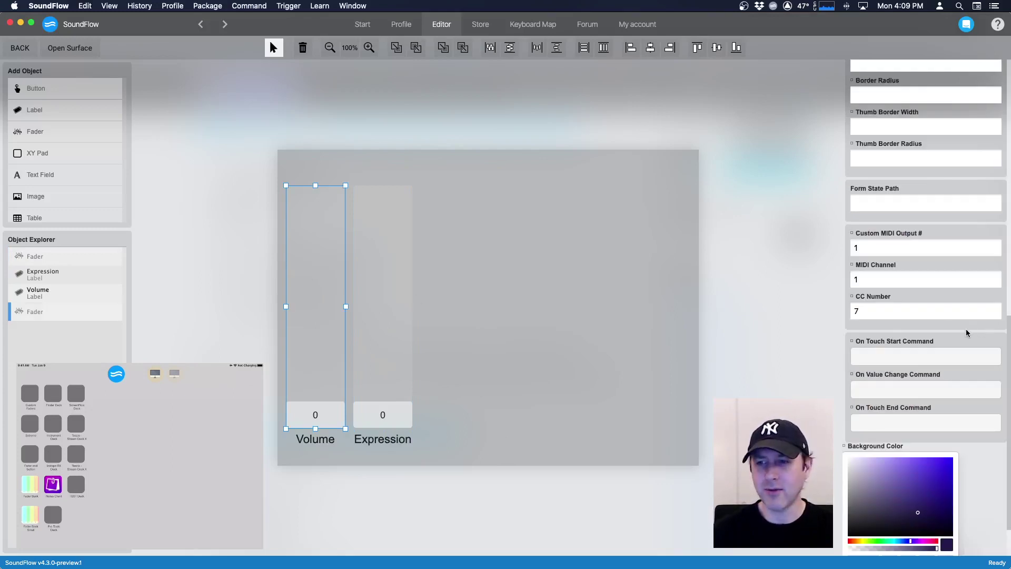
scroll(967, 333, down, 2)
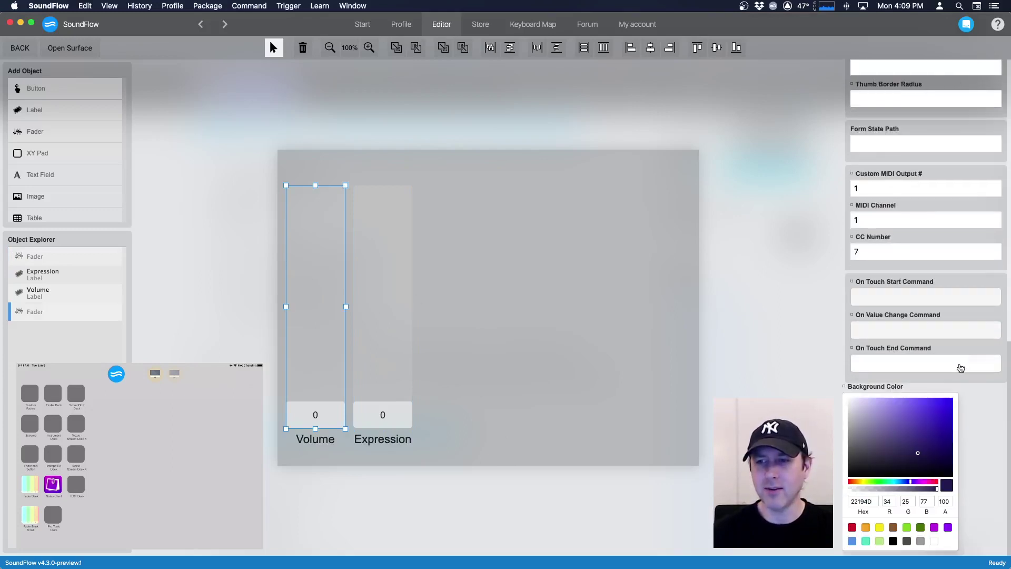
click(853, 527)
click(888, 403)
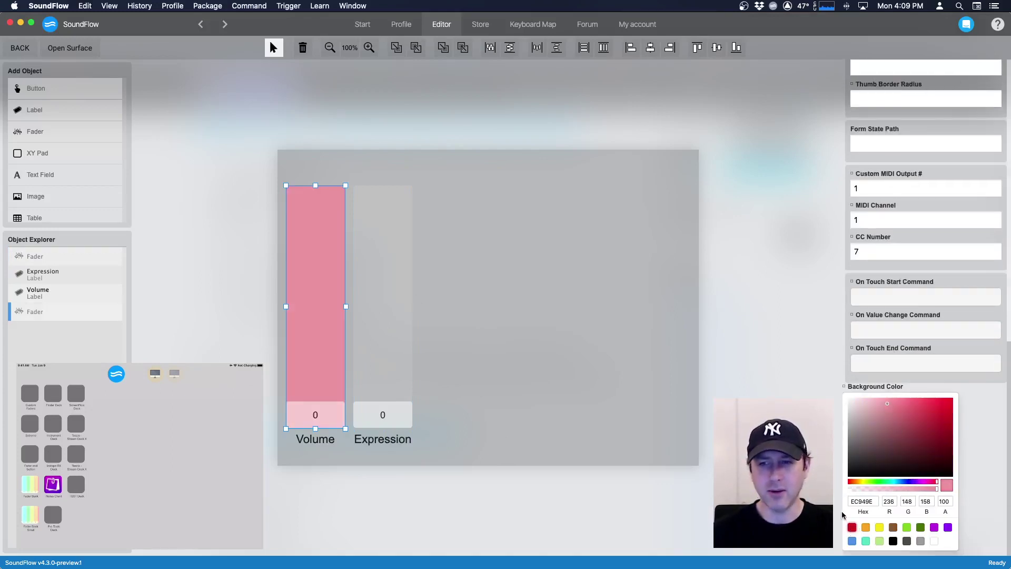
Give the Expression fader a light blue background color, hex 7AAAE2, starting from the blue swatch
click(396, 350)
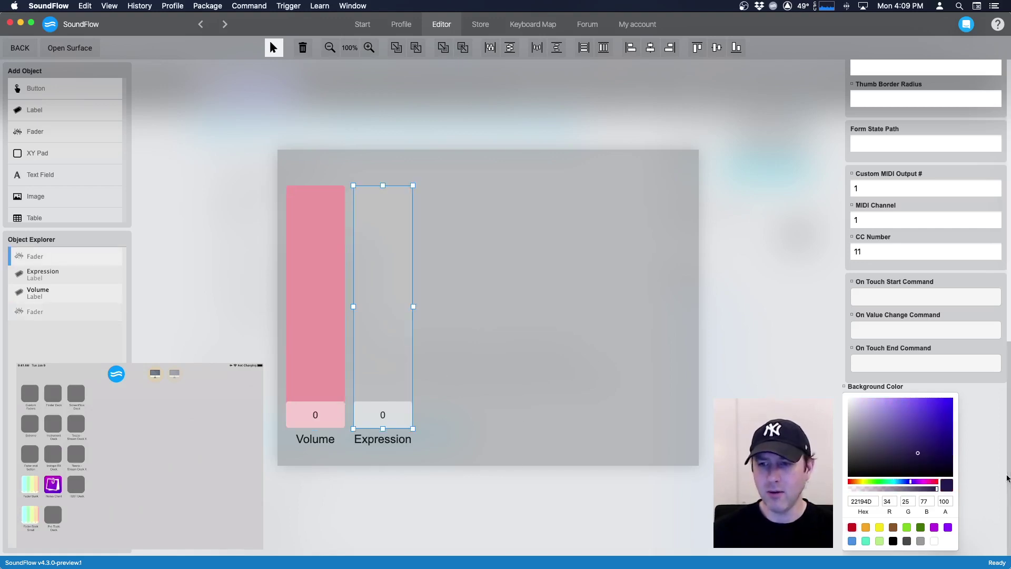
click(852, 541)
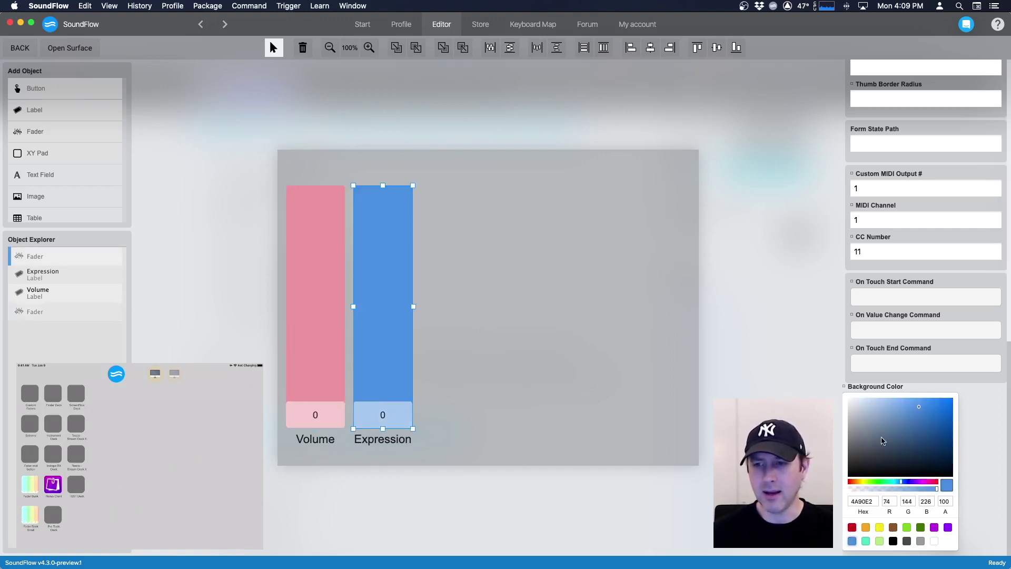
click(896, 407)
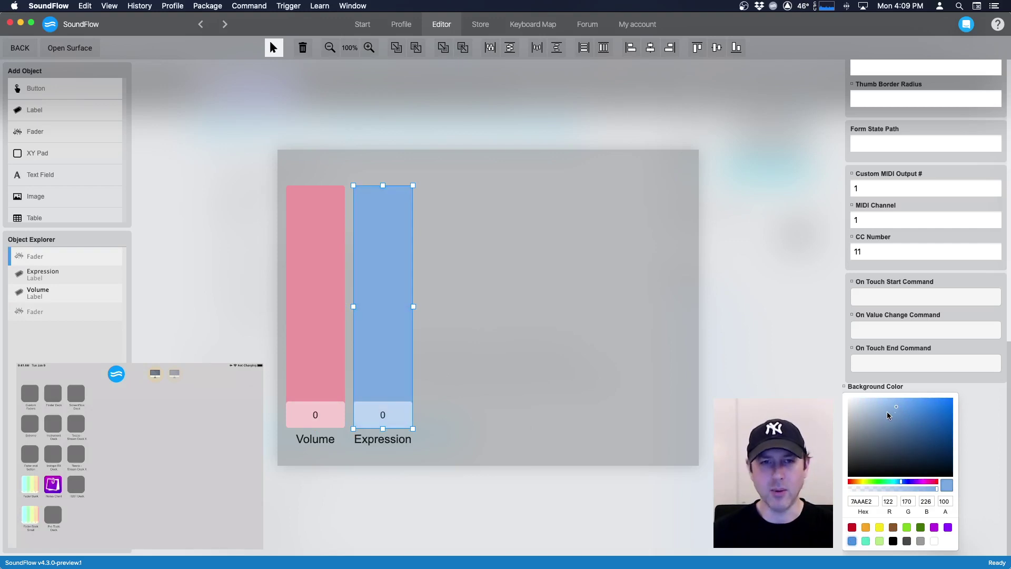
click(526, 343)
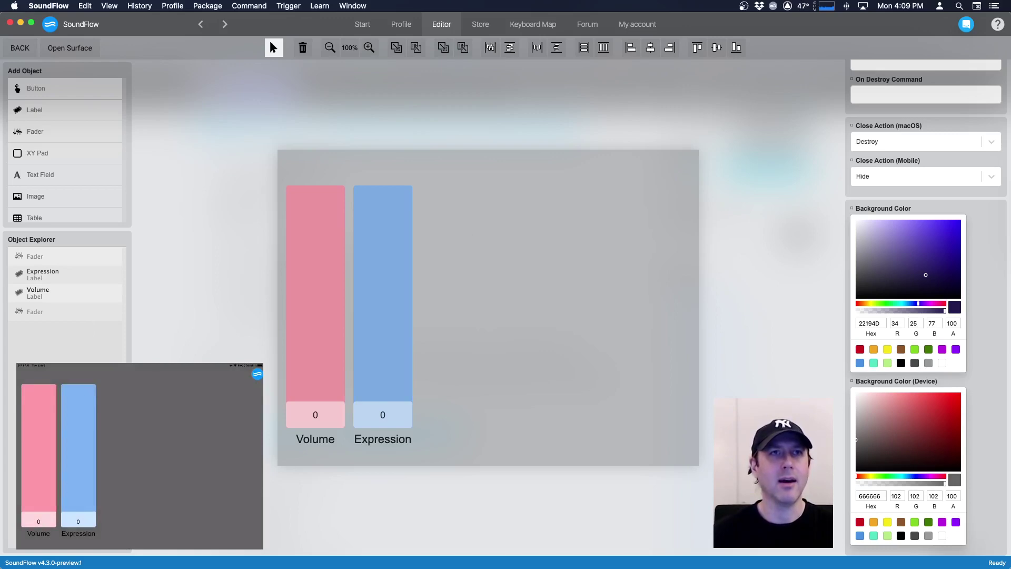
Switch to Pro Tools, delete the existing clip and automation on the MIDI 1 track, and start recording from bar 1
key(super+Tab)
key(super+Tab)
key(super+Tab)
key(super+Tab)
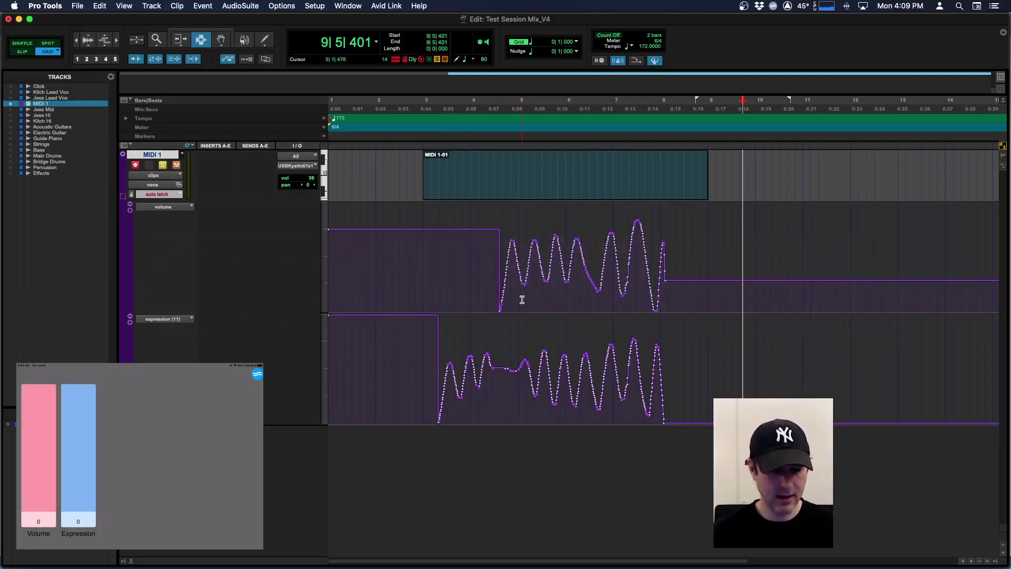
key(super+a)
key(Delete)
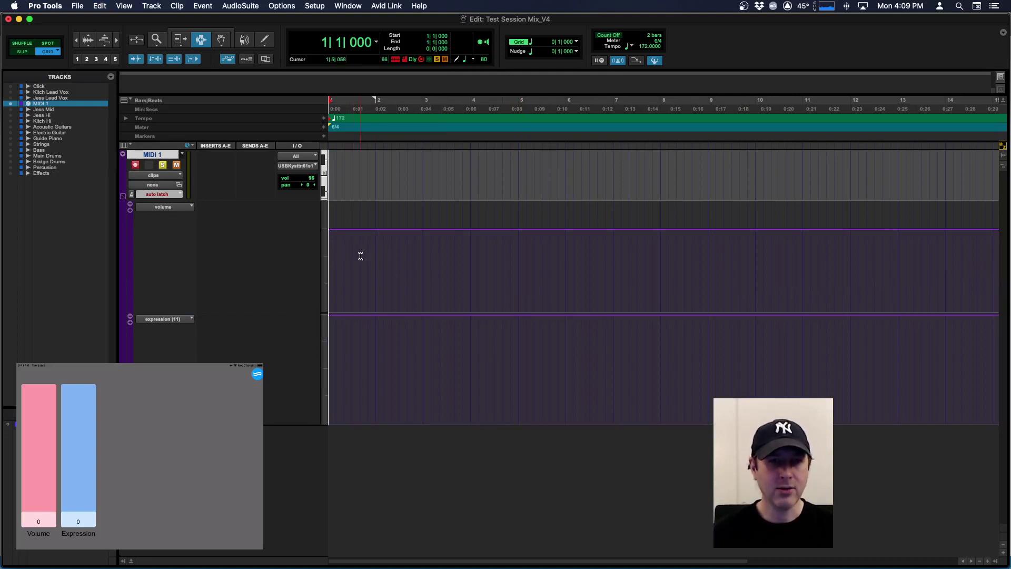
key(space)
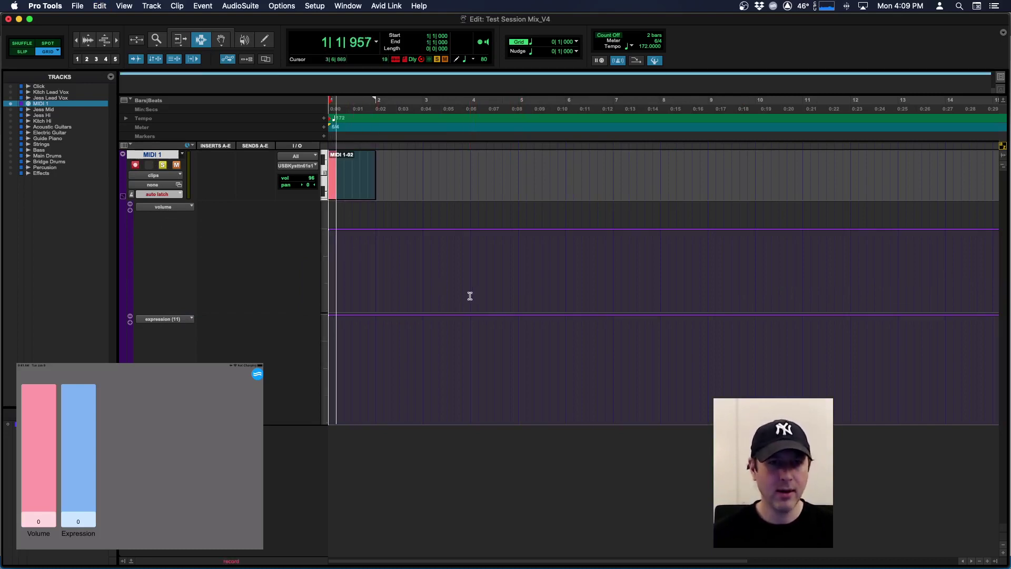